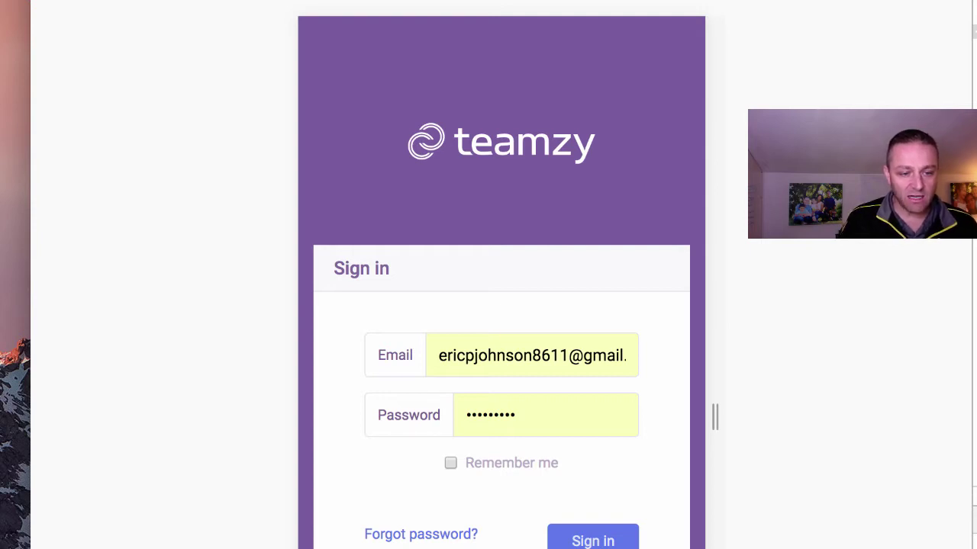
Sign in to Teamzy with 'Remember me' ticked so the login stays on this device.
{"action": "left_click", "coordinate": [450, 463]}
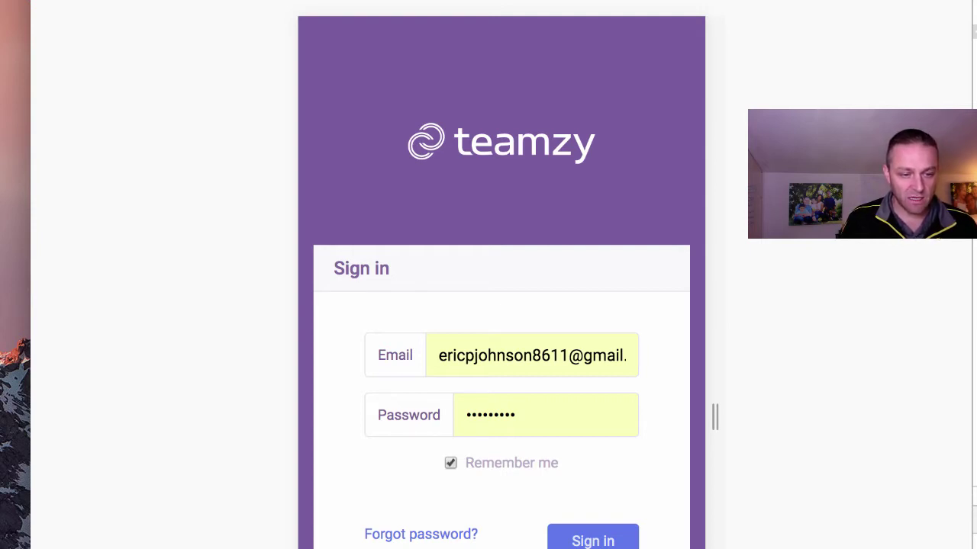
{"action": "left_click", "coordinate": [603, 540]}
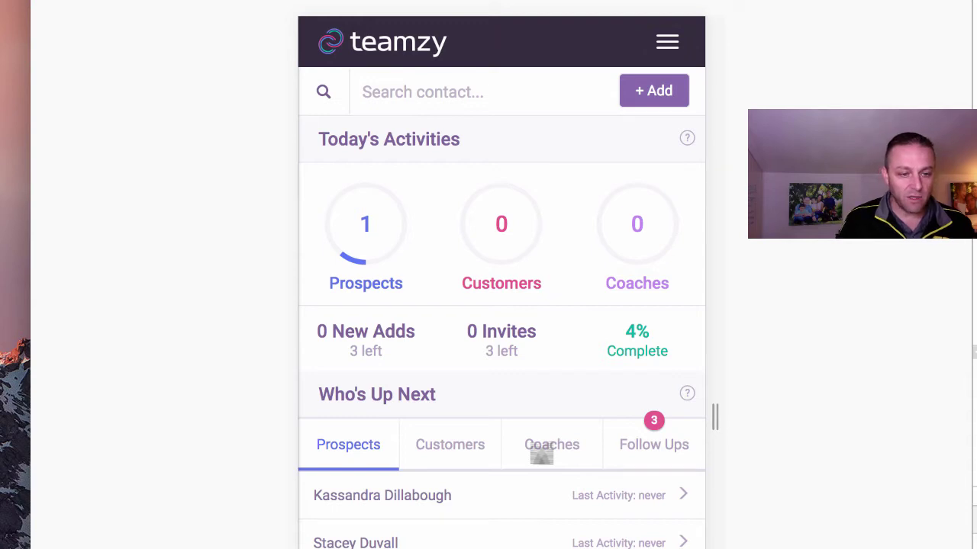
{"action": "scroll", "coordinate": [542, 454], "scroll_direction": "down", "scroll_amount": 5}
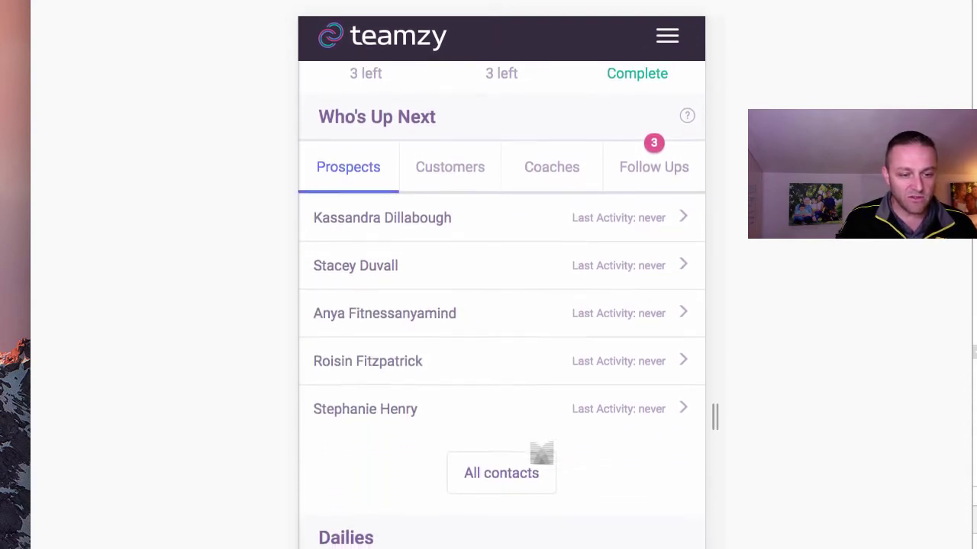
{"action": "scroll", "coordinate": [542, 454], "scroll_direction": "up", "scroll_amount": 5}
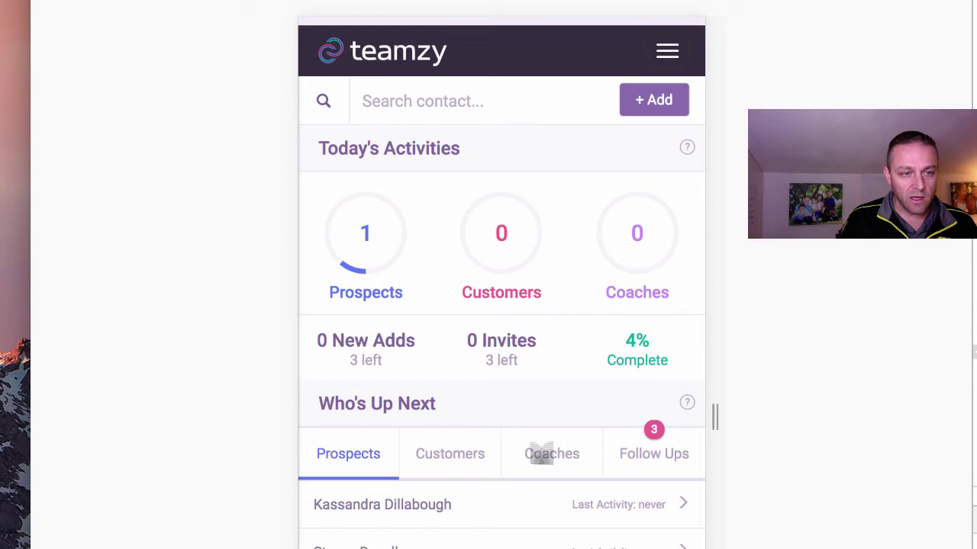
{"action": "left_click", "coordinate": [418, 95]}
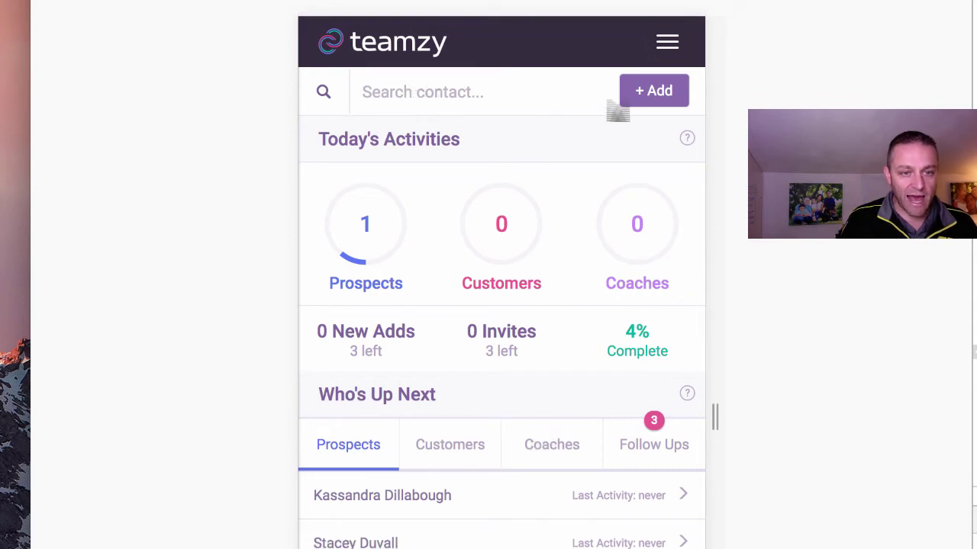
{"action": "left_click", "coordinate": [651, 91]}
{"action": "left_click", "coordinate": [650, 90]}
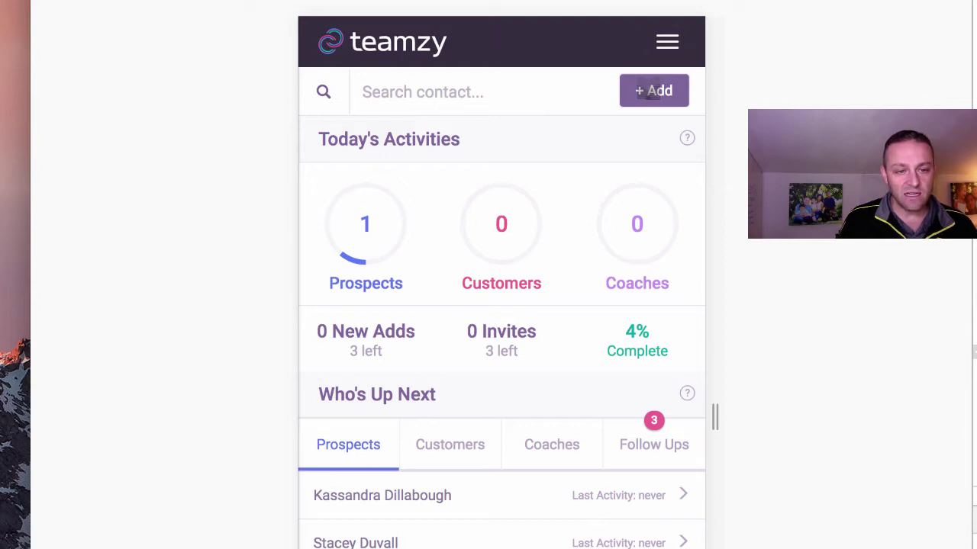
Add a new prospect contact, entering their first and last name.
{"action": "left_click", "coordinate": [650, 91]}
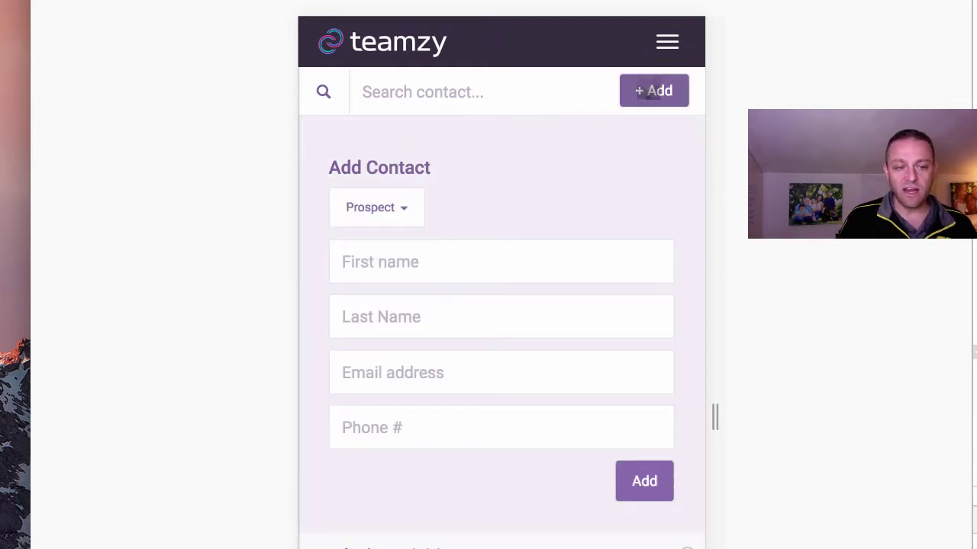
{"action": "left_click", "coordinate": [431, 275]}
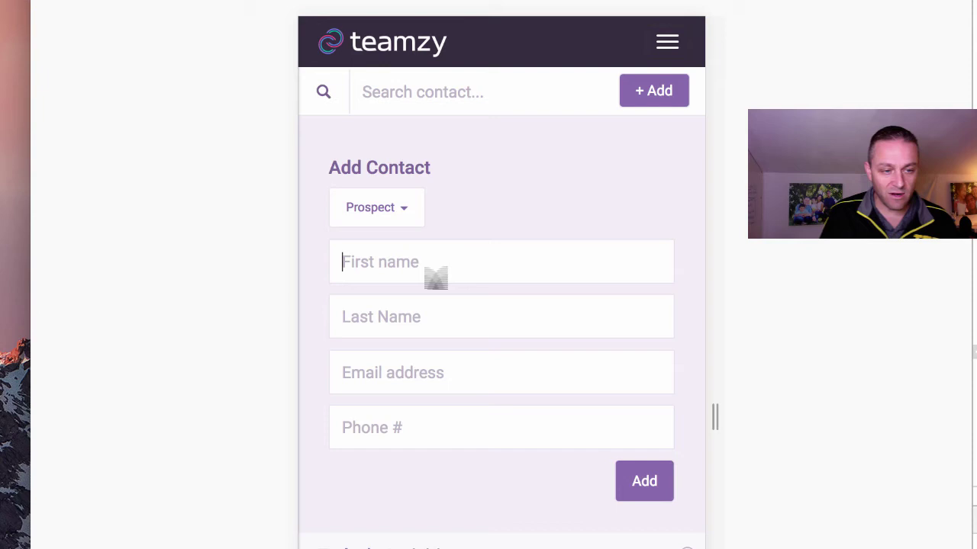
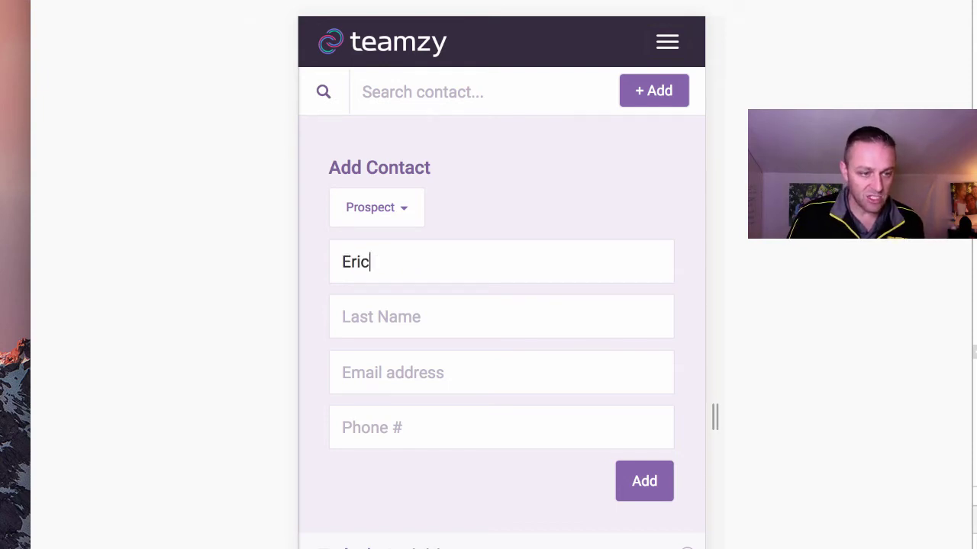
{"action": "left_click", "coordinate": [351, 317]}
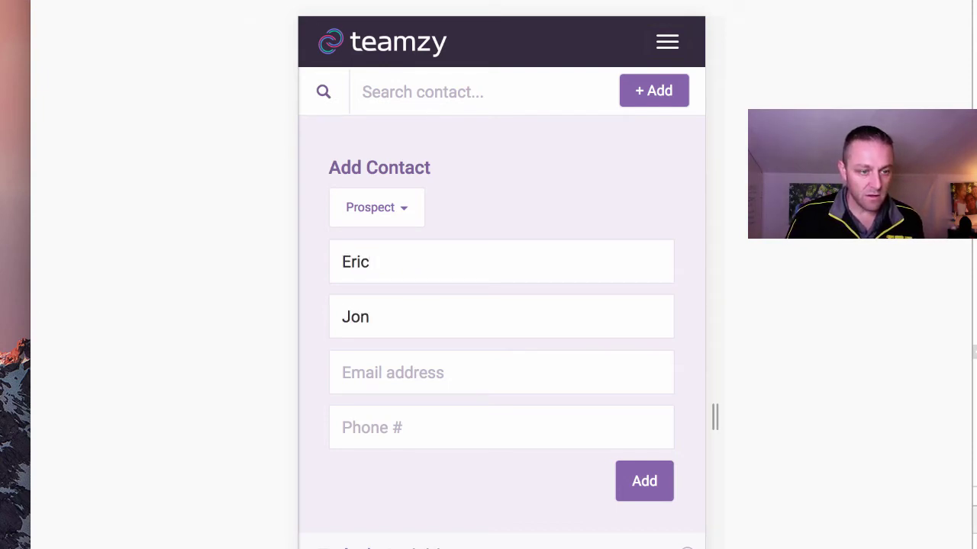
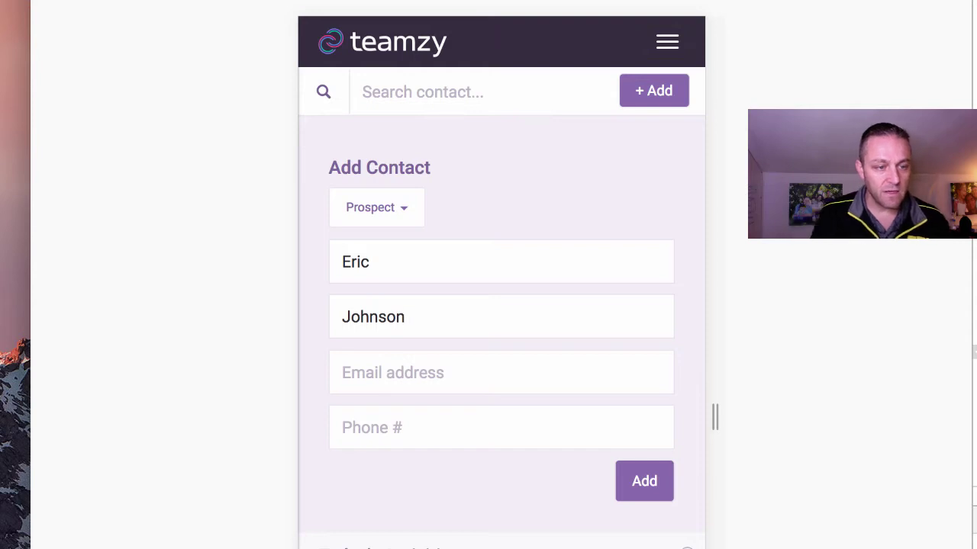
{"action": "left_click", "coordinate": [649, 490]}
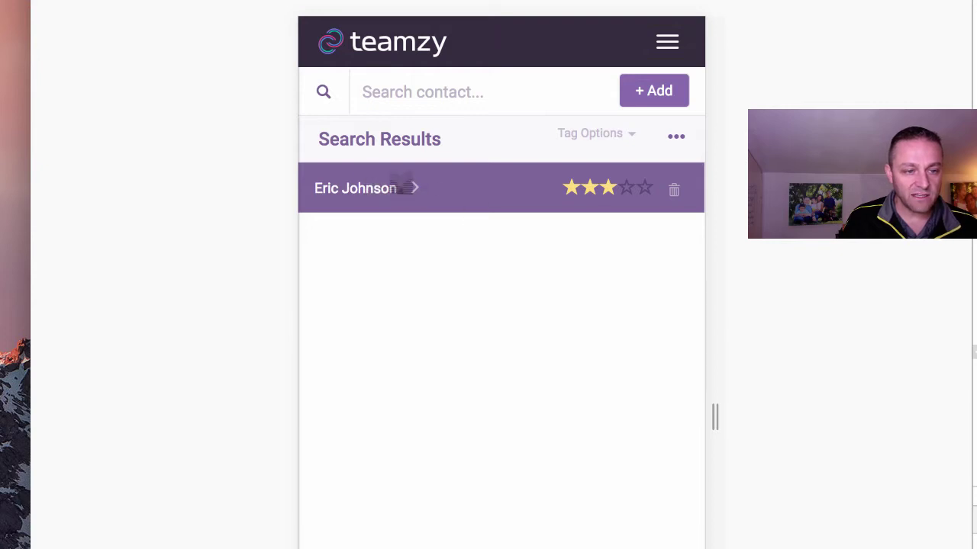
Set the new contact's follow-up to Tomorrow (02/03/2017).
{"action": "left_click", "coordinate": [406, 188]}
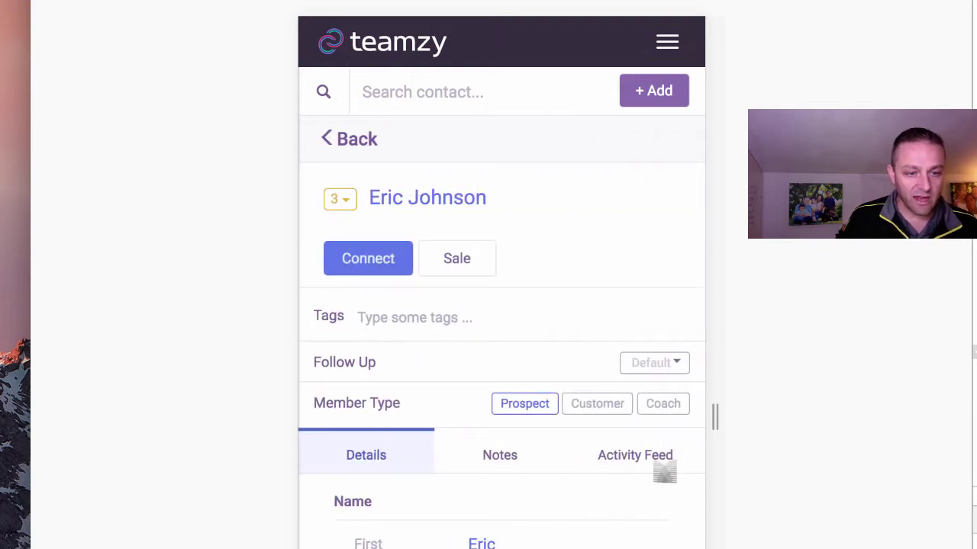
{"action": "left_click", "coordinate": [649, 362]}
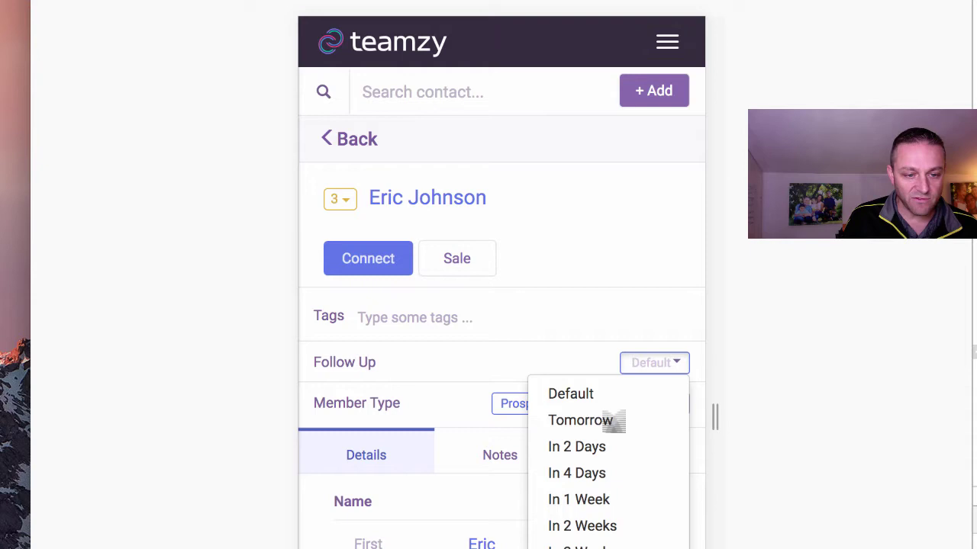
{"action": "left_click", "coordinate": [613, 421]}
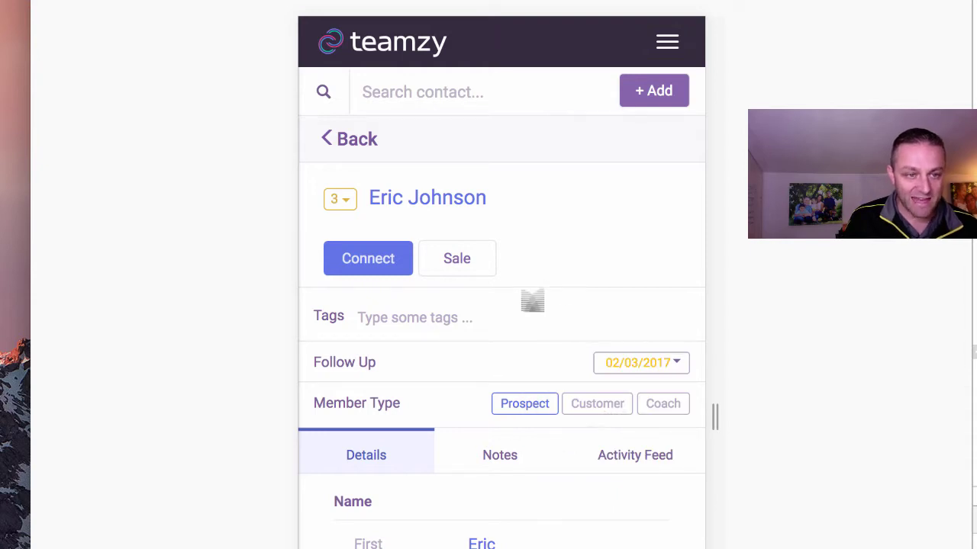
{"action": "left_click", "coordinate": [668, 42]}
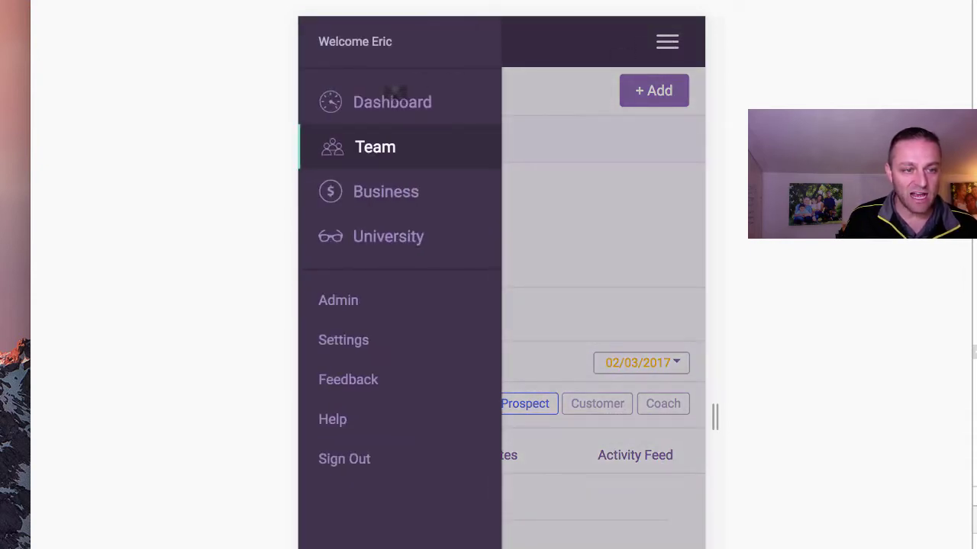
Return to the dashboard, now at 1 new add and 8% complete, and scroll to Who's Up Next.
{"action": "left_click", "coordinate": [394, 93]}
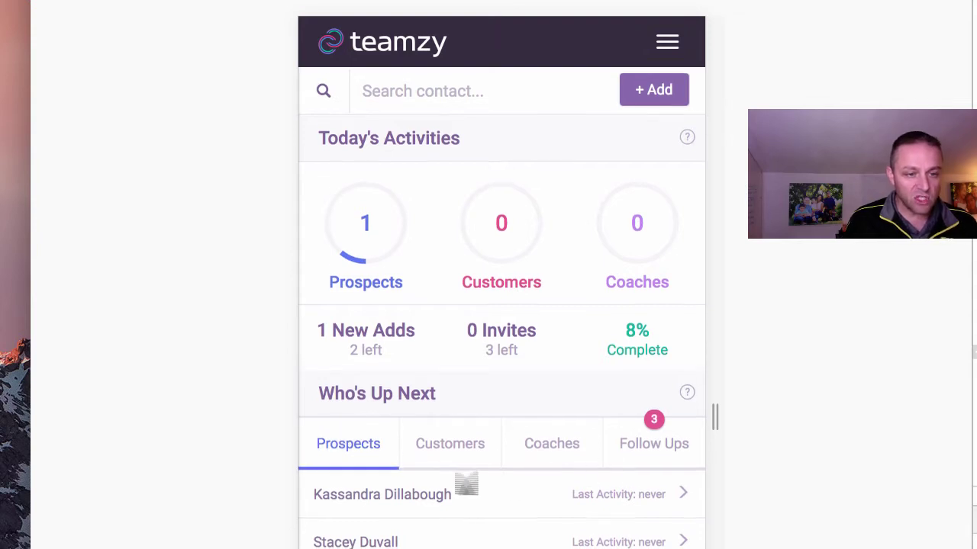
{"action": "scroll", "coordinate": [466, 485], "scroll_direction": "down", "scroll_amount": 4}
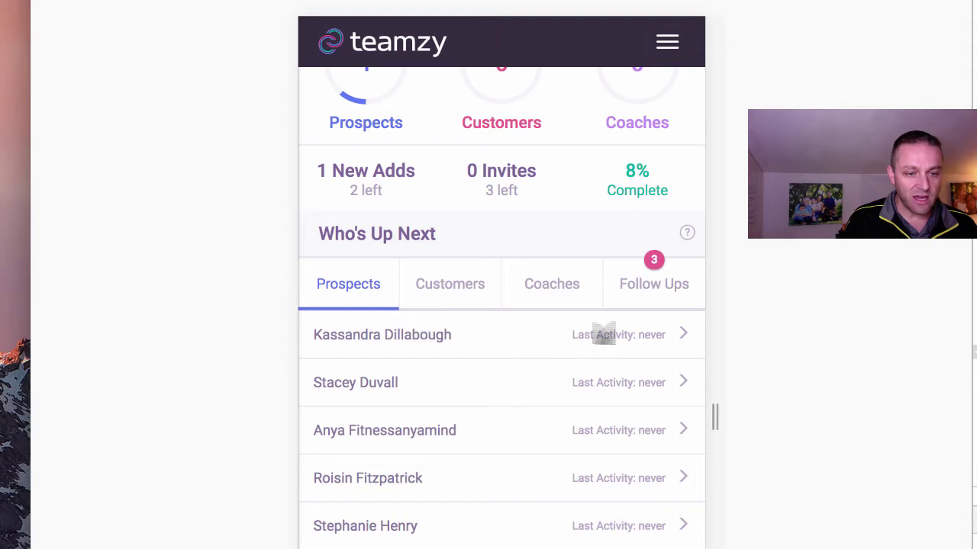
From the first prospect's Connect dialog, filter scripts to Facebook and copy the Connect 1 message.
{"action": "left_click", "coordinate": [628, 336]}
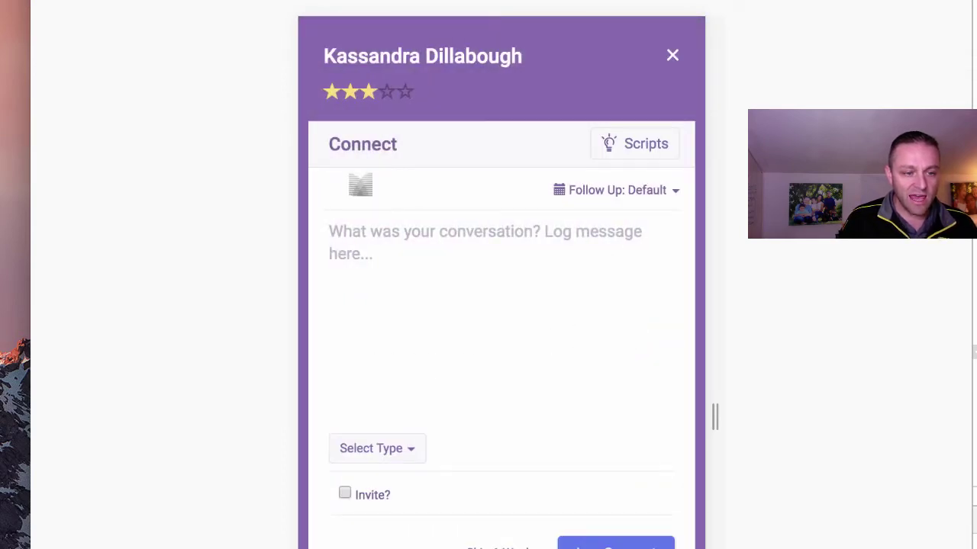
{"action": "left_click", "coordinate": [626, 139]}
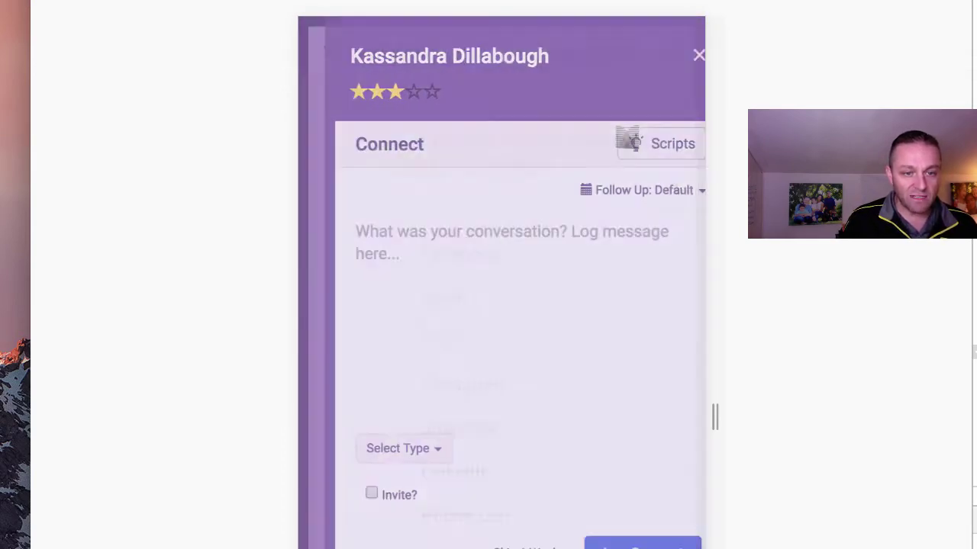
{"action": "left_click", "coordinate": [470, 252]}
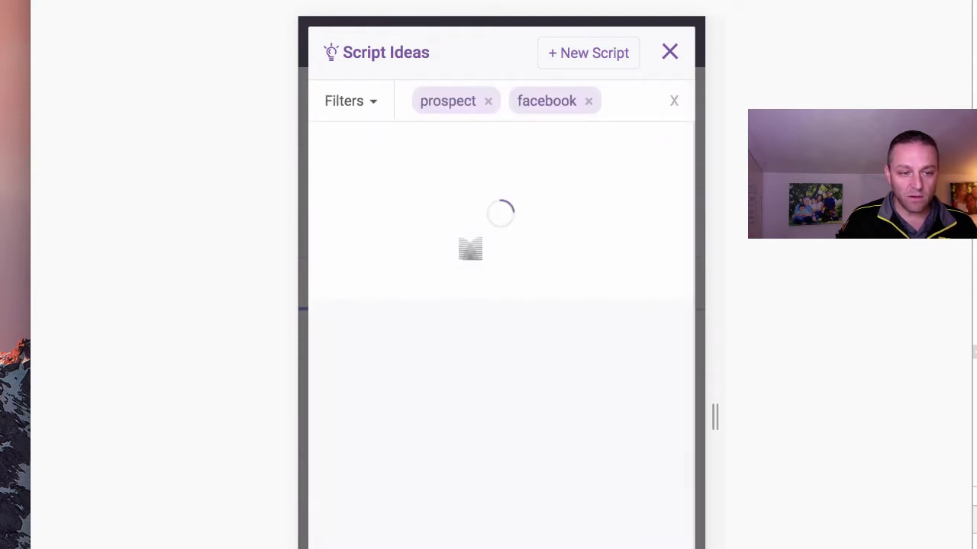
{"action": "left_click", "coordinate": [382, 343]}
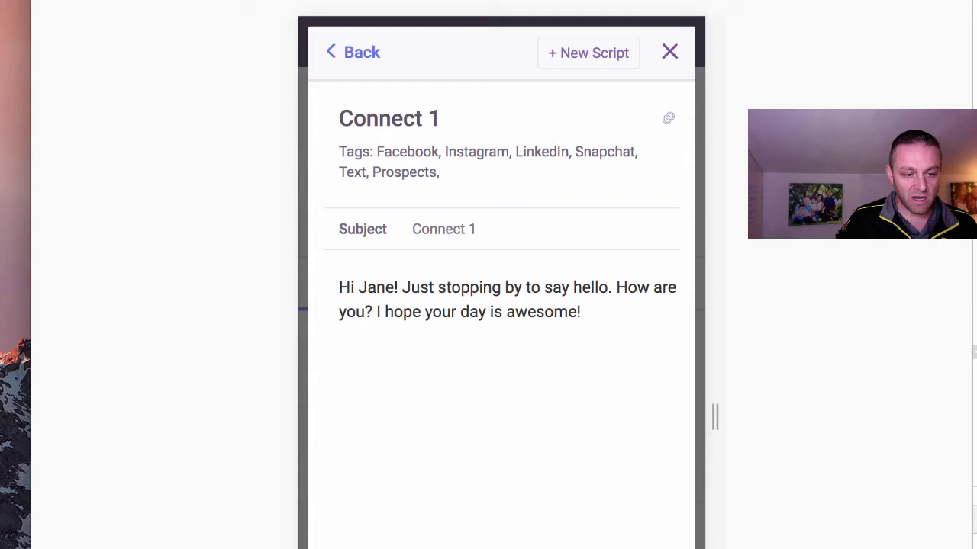
{"action": "left_click", "coordinate": [458, 300]}
{"action": "key", "text": "ctrl+c"}
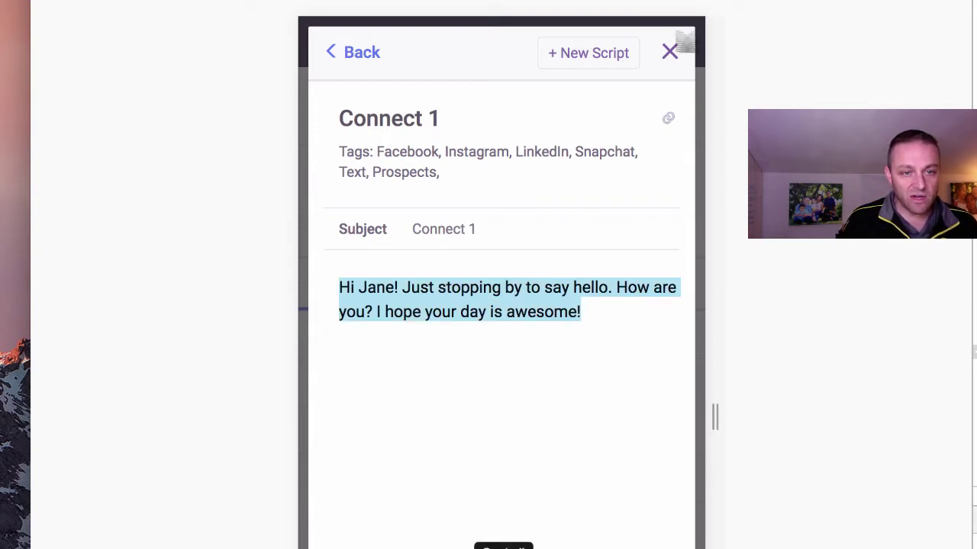
Close the script and reopen the first prospect's connect log.
{"action": "left_click", "coordinate": [669, 50]}
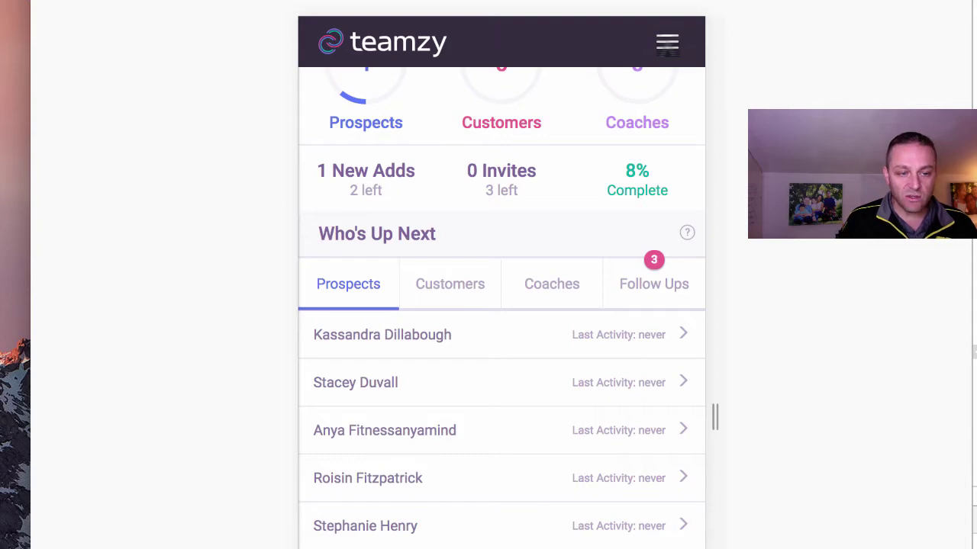
{"action": "scroll", "coordinate": [493, 266], "scroll_direction": "up", "scroll_amount": 2}
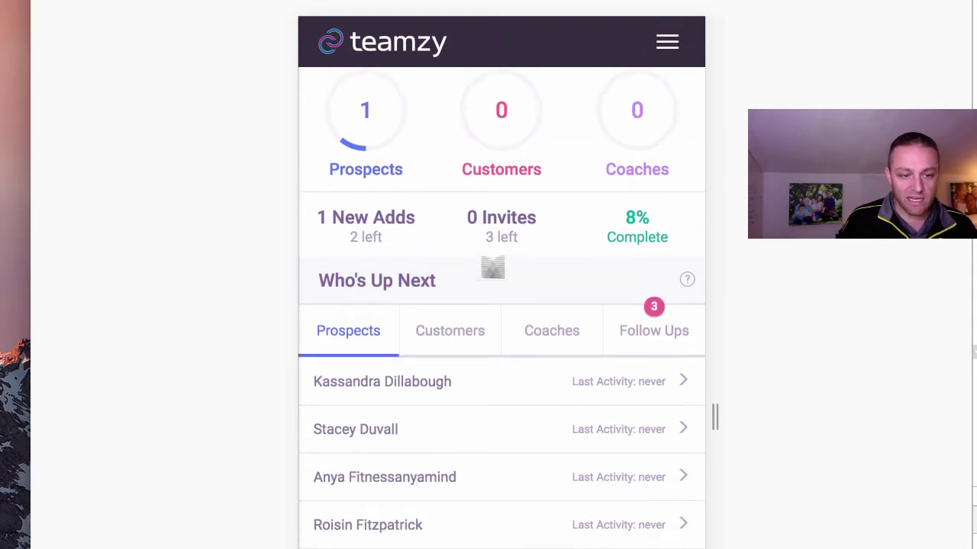
{"action": "left_click", "coordinate": [500, 373]}
Log a Facebook Message connect with the pasted greeting, left unmarked as an invite.
{"action": "left_click", "coordinate": [368, 245]}
{"action": "right_click", "coordinate": [370, 242]}
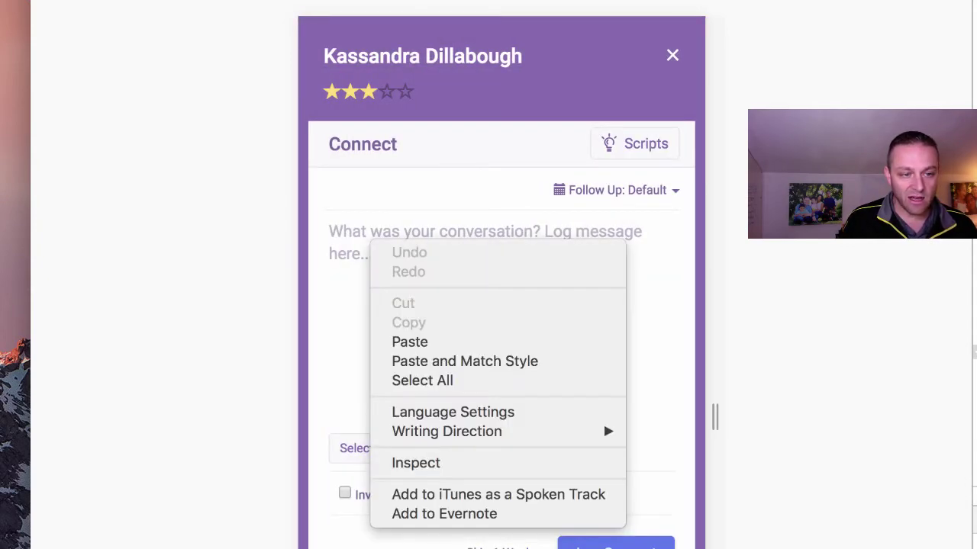
{"action": "left_click", "coordinate": [412, 342]}
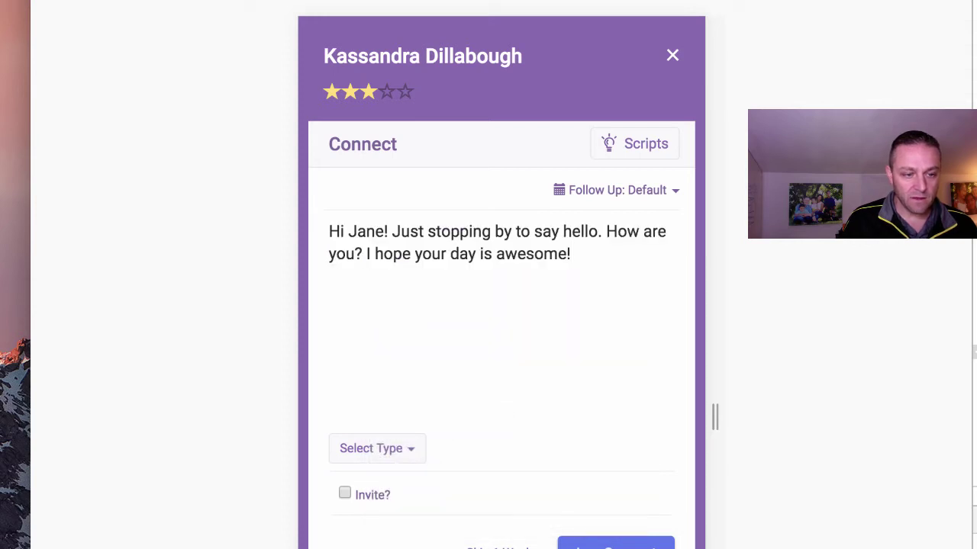
{"action": "left_click", "coordinate": [377, 449]}
{"action": "left_click", "coordinate": [412, 492]}
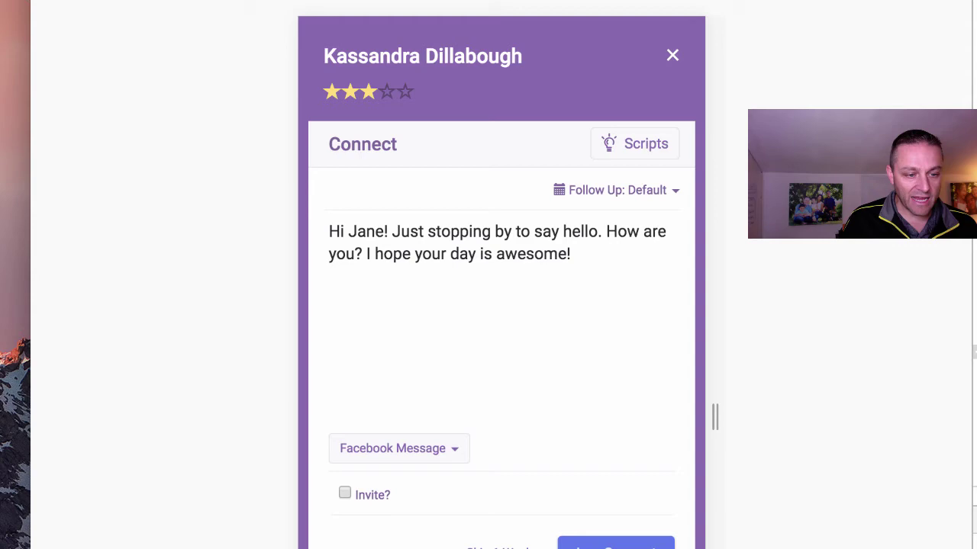
{"action": "left_click", "coordinate": [365, 495]}
{"action": "left_click", "coordinate": [364, 495]}
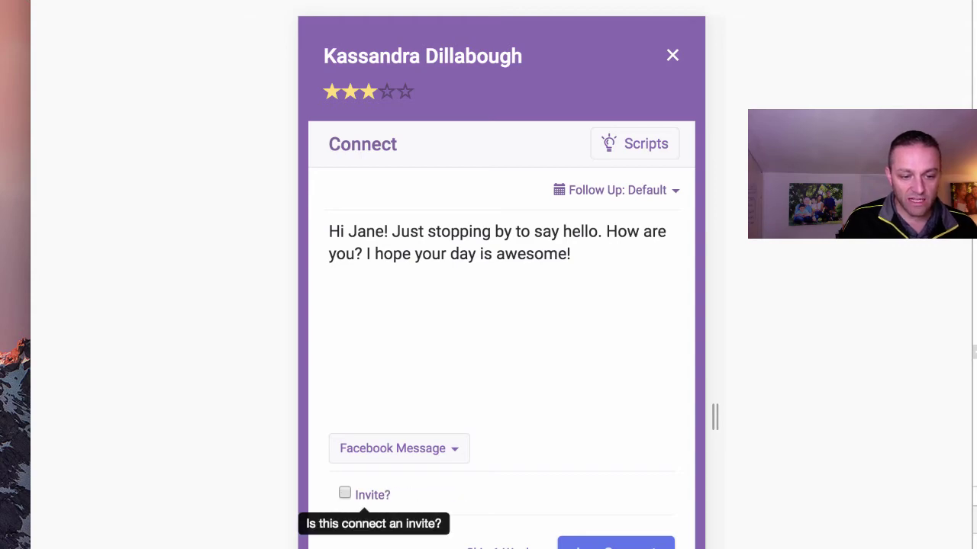
{"action": "left_click", "coordinate": [615, 545]}
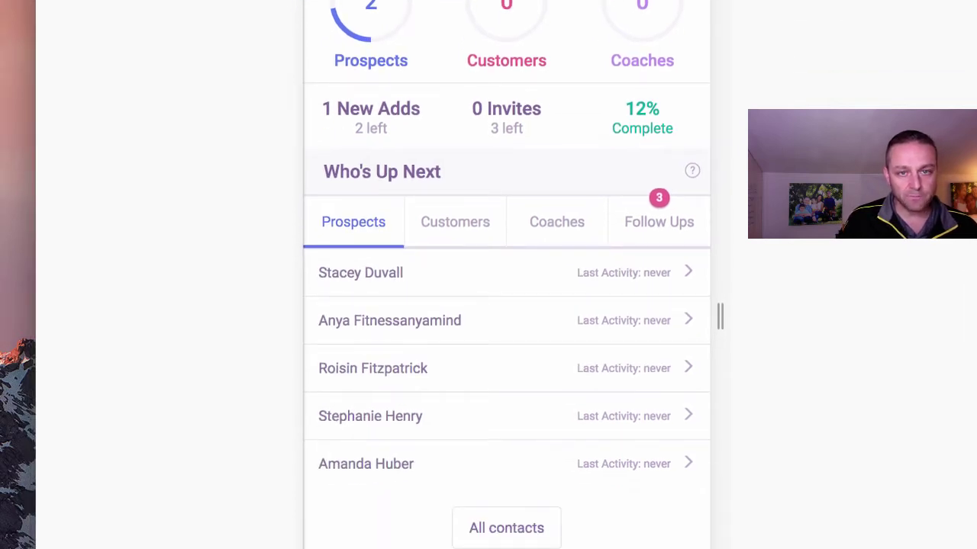
Open All contacts and scroll the long alphabetical list down and back to the top.
{"action": "scroll", "coordinate": [493, 305], "scroll_direction": "down", "scroll_amount": 4}
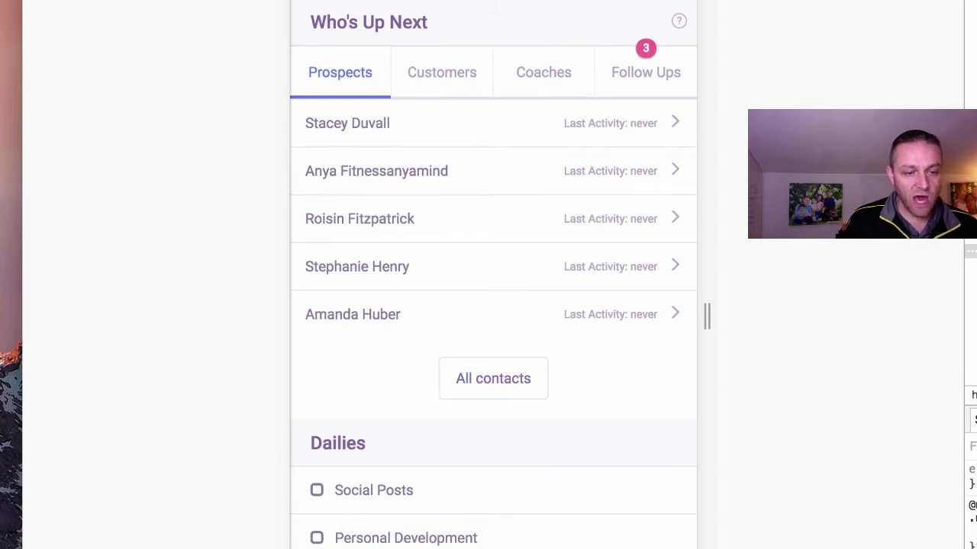
{"action": "left_click", "coordinate": [490, 384]}
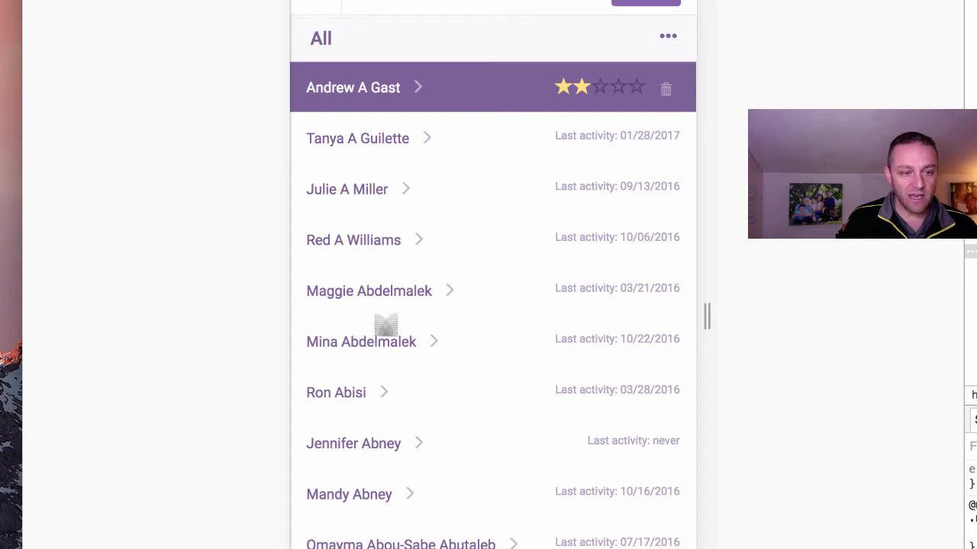
{"action": "scroll", "coordinate": [493, 305], "scroll_direction": "down", "scroll_amount": 20}
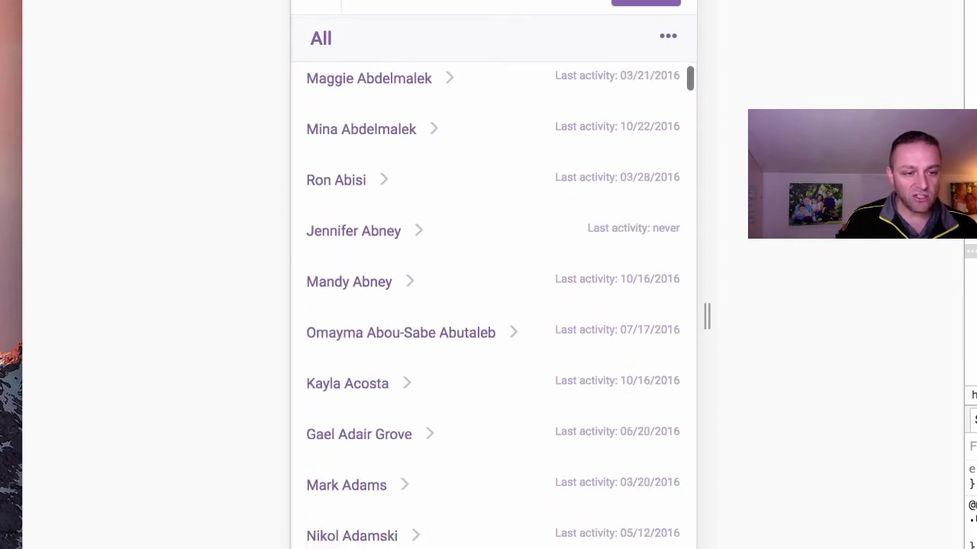
{"action": "scroll", "coordinate": [493, 306], "scroll_direction": "down", "scroll_amount": 20}
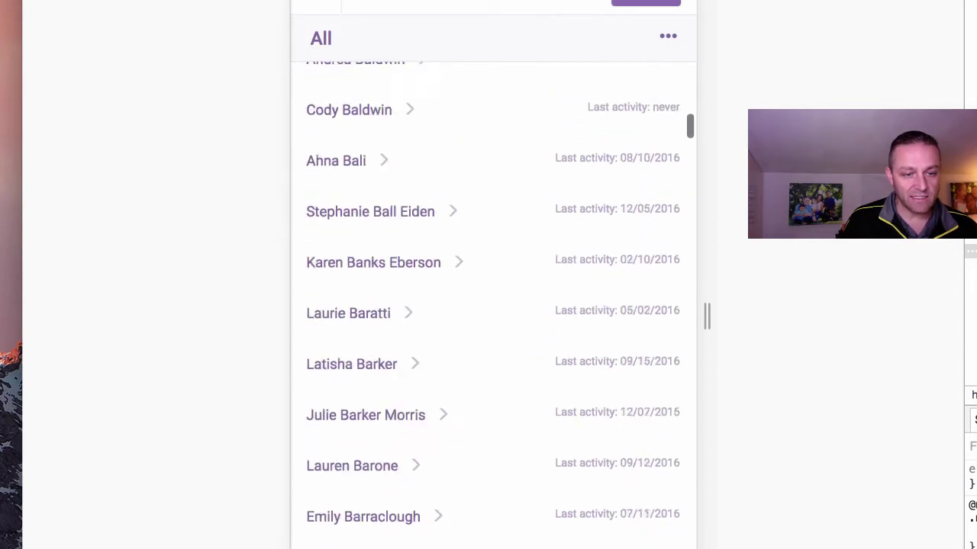
{"action": "scroll", "coordinate": [493, 305], "scroll_direction": "down", "scroll_amount": 20}
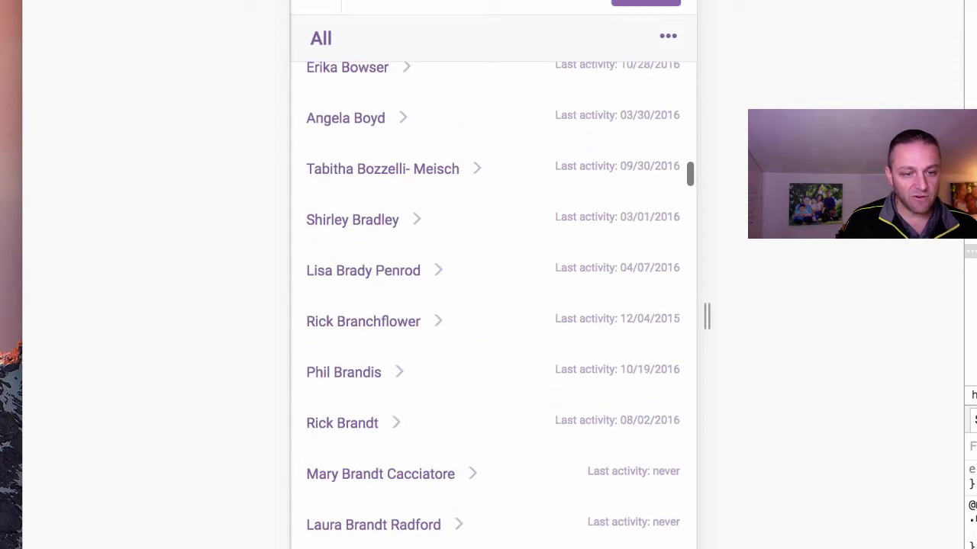
{"action": "scroll", "coordinate": [492, 305], "scroll_direction": "up", "scroll_amount": 20}
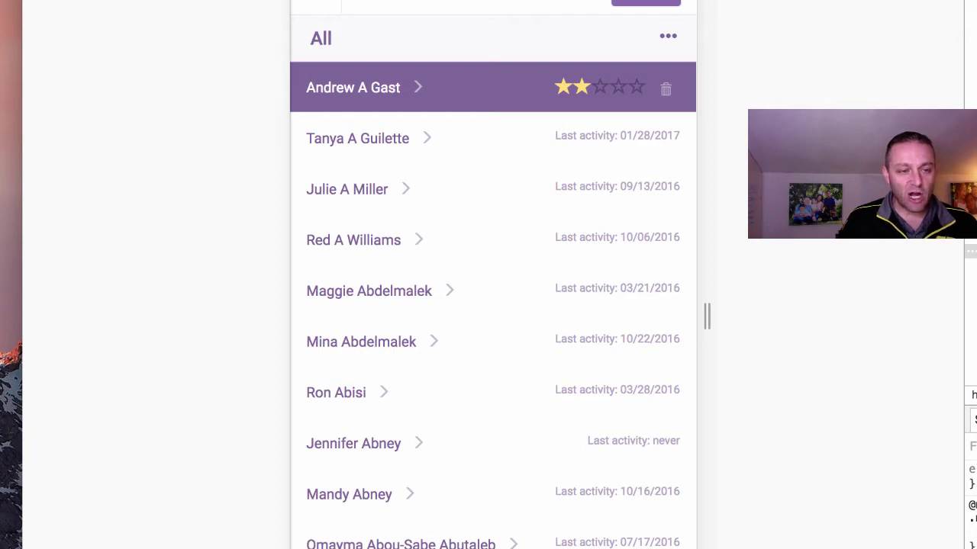
{"action": "scroll", "coordinate": [492, 305], "scroll_direction": "down", "scroll_amount": 20}
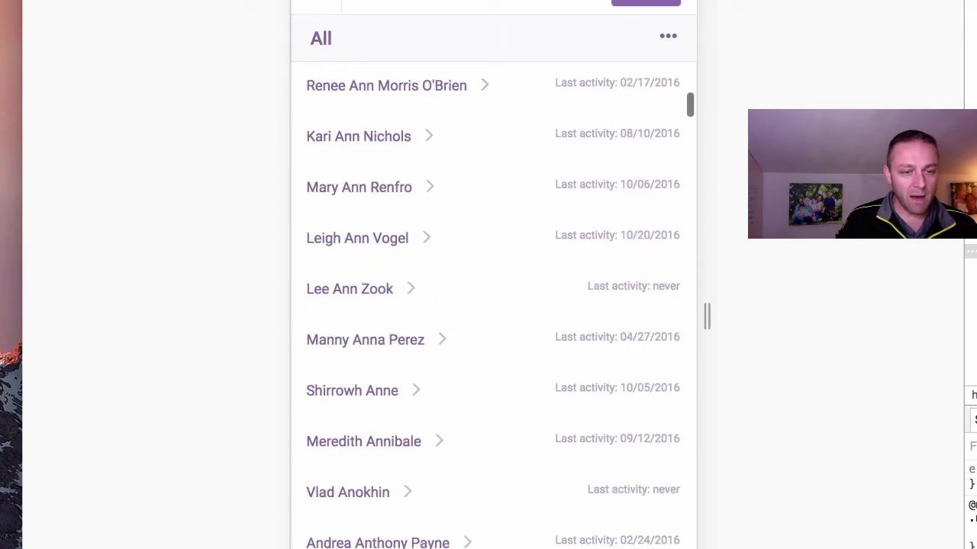
{"action": "scroll", "coordinate": [493, 305], "scroll_direction": "down", "scroll_amount": 20}
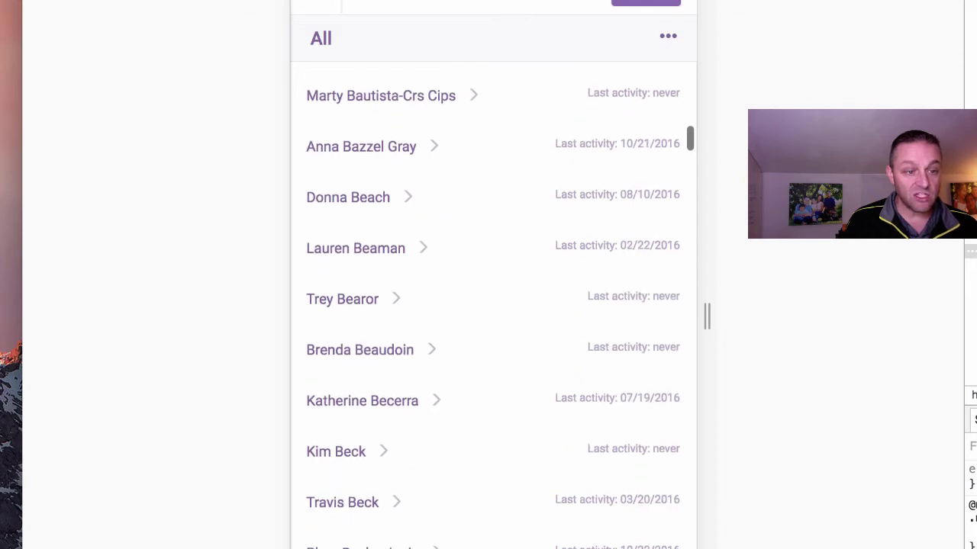
{"action": "scroll", "coordinate": [493, 305], "scroll_direction": "up", "scroll_amount": 10}
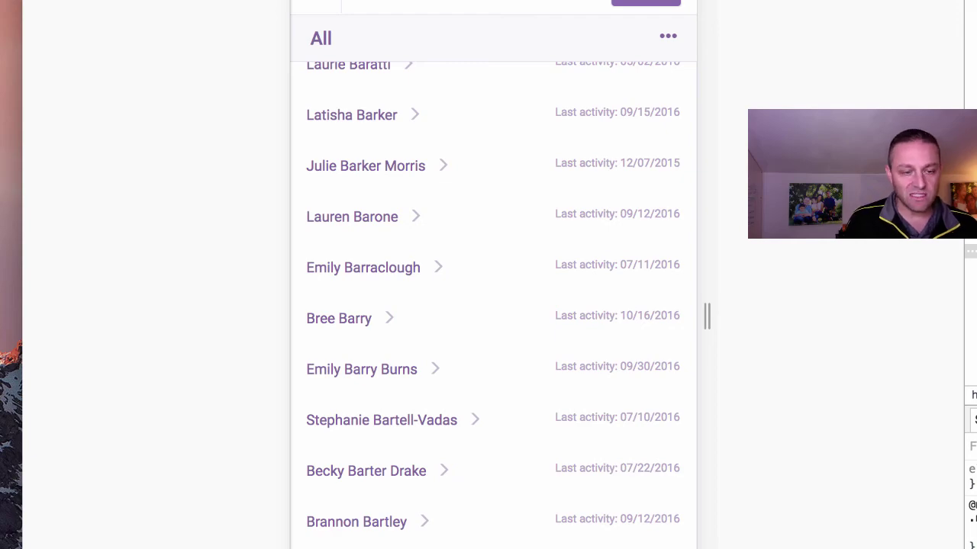
{"action": "scroll", "coordinate": [493, 305], "scroll_direction": "up", "scroll_amount": 15}
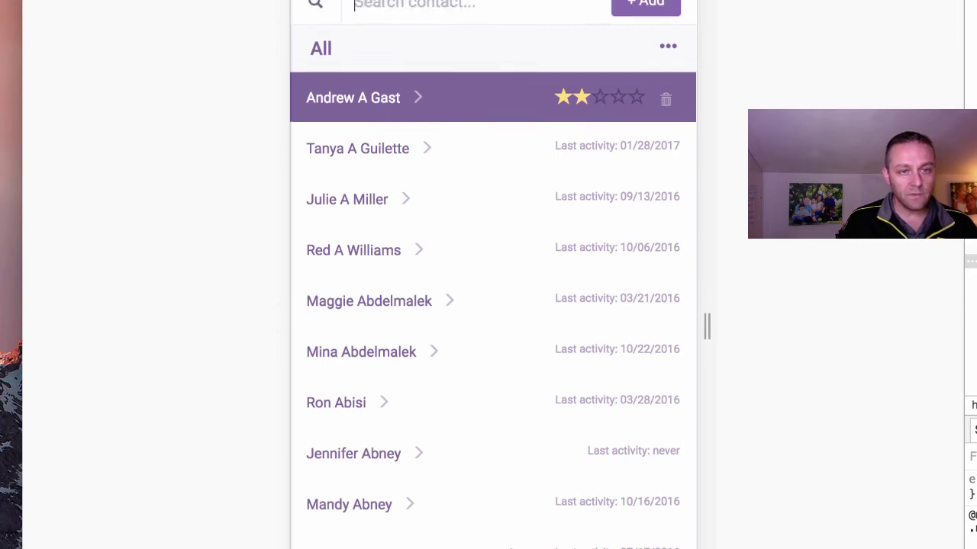
Search for the new contact by name and raise their rating from 3 to 5 stars.
{"action": "left_click", "coordinate": [436, 82]}
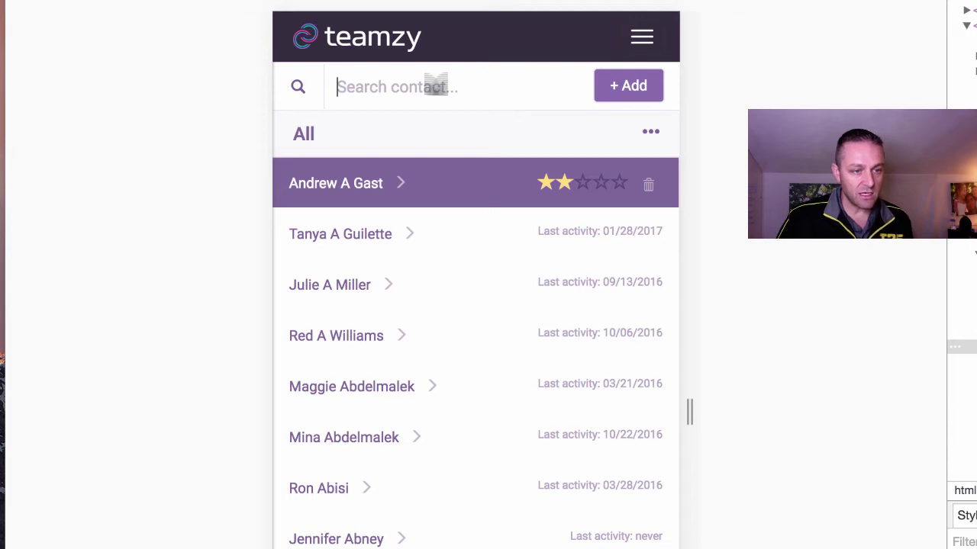
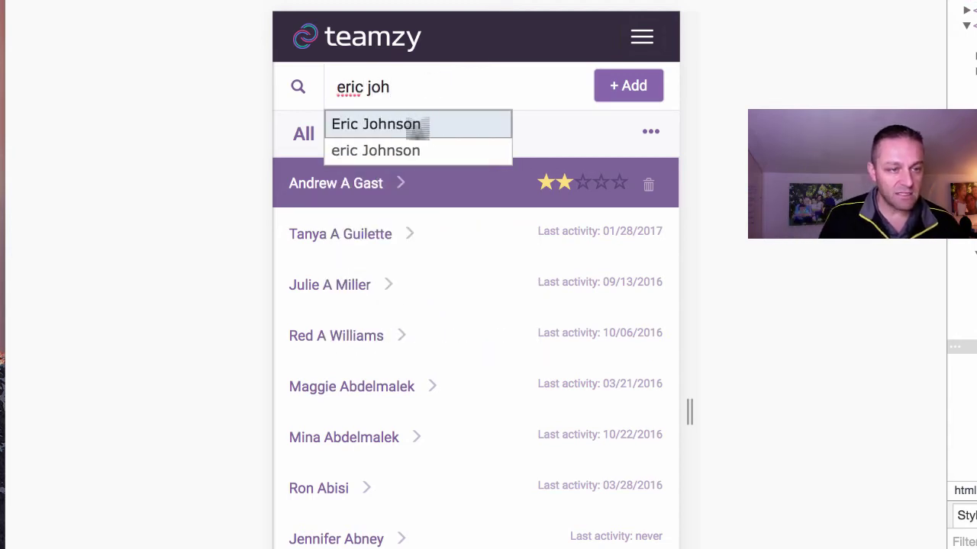
{"action": "left_click", "coordinate": [416, 127]}
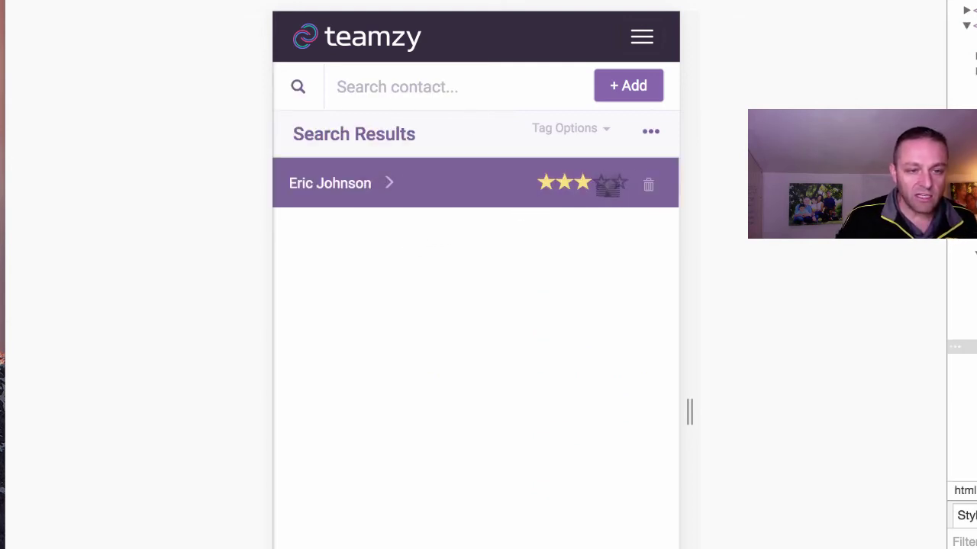
{"action": "left_click", "coordinate": [589, 130]}
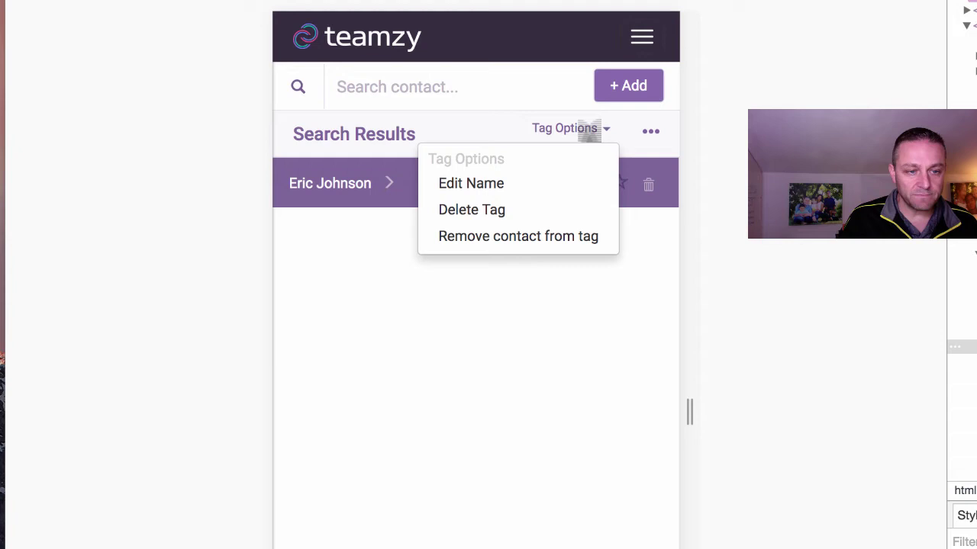
{"action": "left_click", "coordinate": [589, 130]}
{"action": "left_click", "coordinate": [619, 182]}
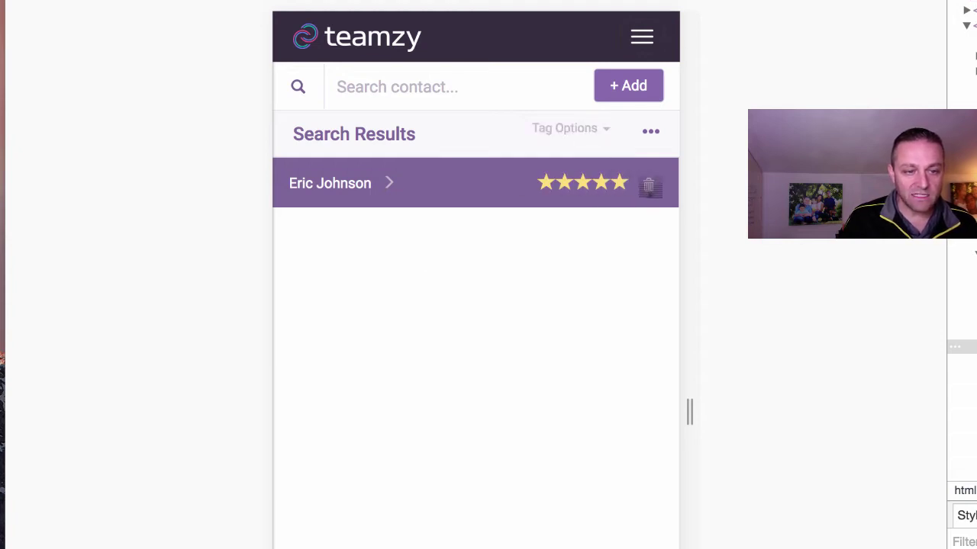
Open the contact's detail page and view the connect types without choosing one.
{"action": "left_click", "coordinate": [388, 182]}
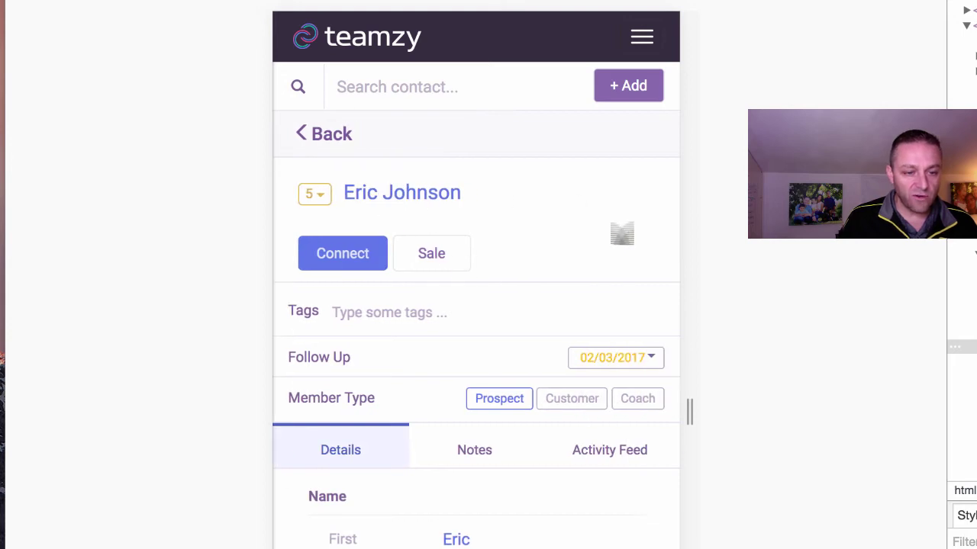
{"action": "scroll", "coordinate": [593, 280], "scroll_direction": "down", "scroll_amount": 1}
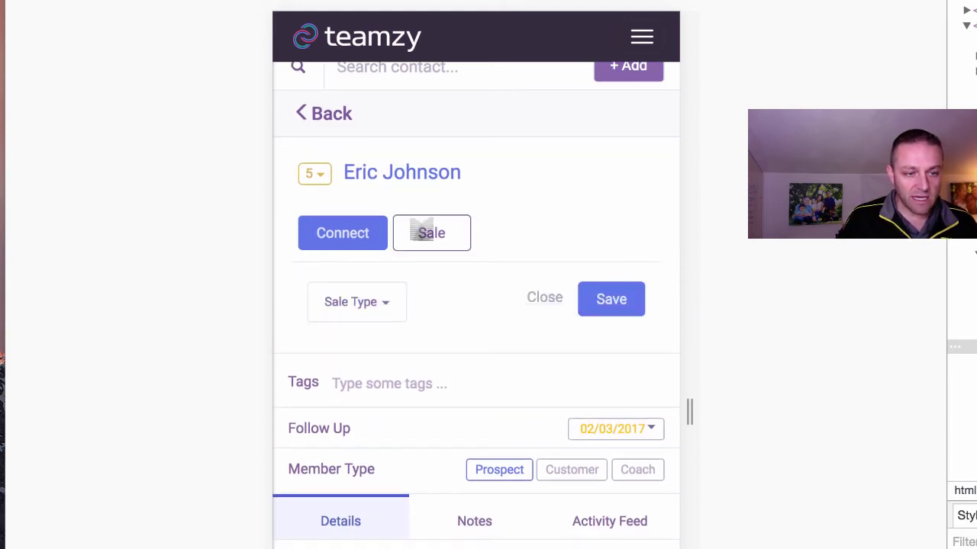
{"action": "left_click", "coordinate": [351, 235]}
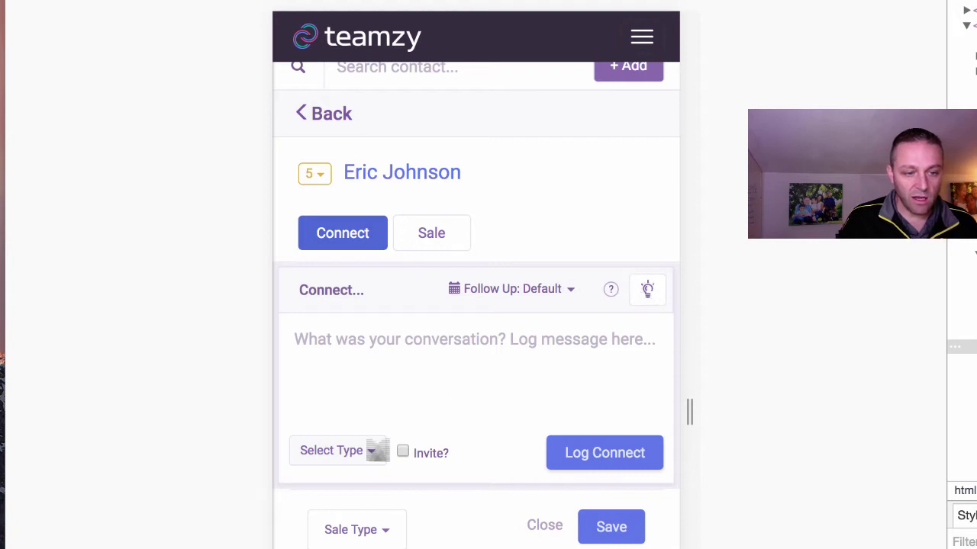
{"action": "left_click", "coordinate": [373, 451]}
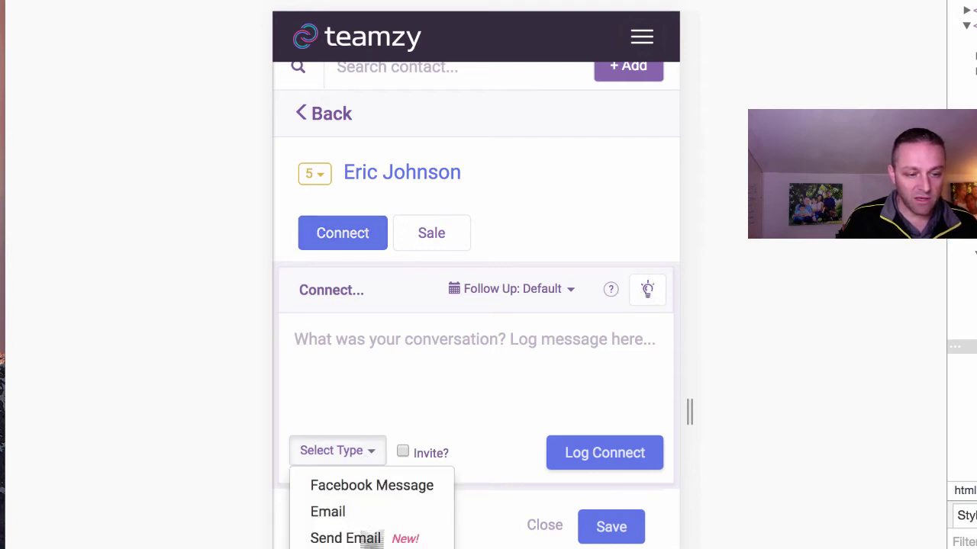
{"action": "left_click", "coordinate": [375, 450]}
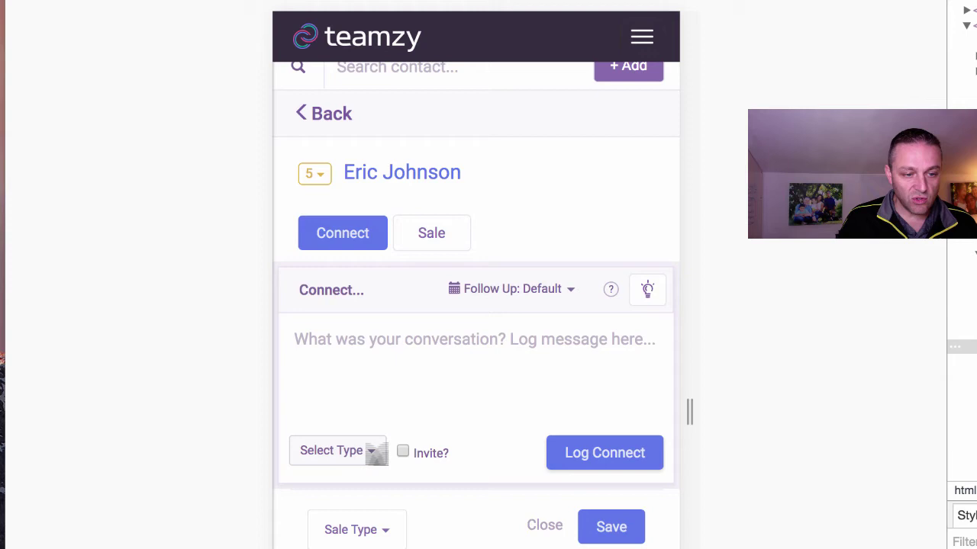
Scroll through the contact's record to its contact details, then bring up the navigation menu.
{"action": "scroll", "coordinate": [545, 241], "scroll_direction": "down", "scroll_amount": 2}
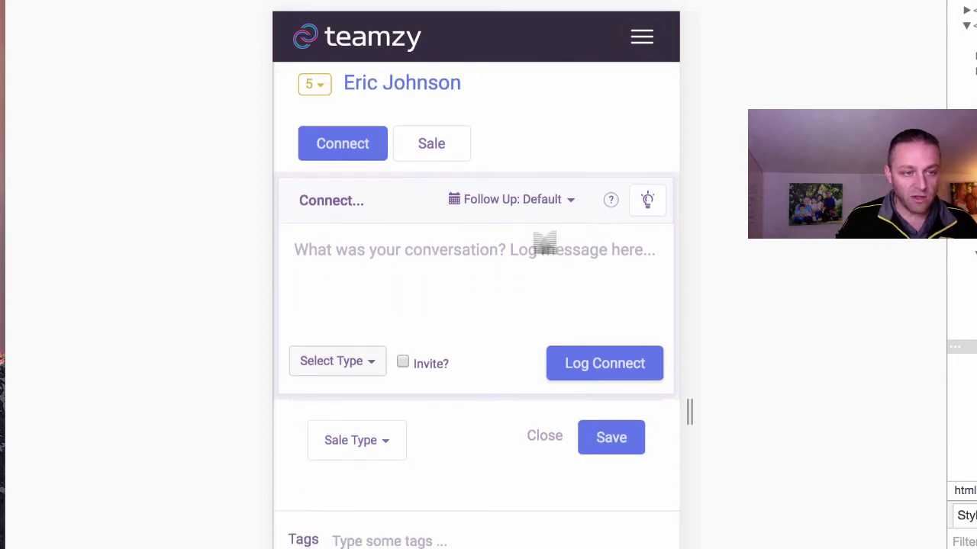
{"action": "scroll", "coordinate": [545, 242], "scroll_direction": "down", "scroll_amount": 1}
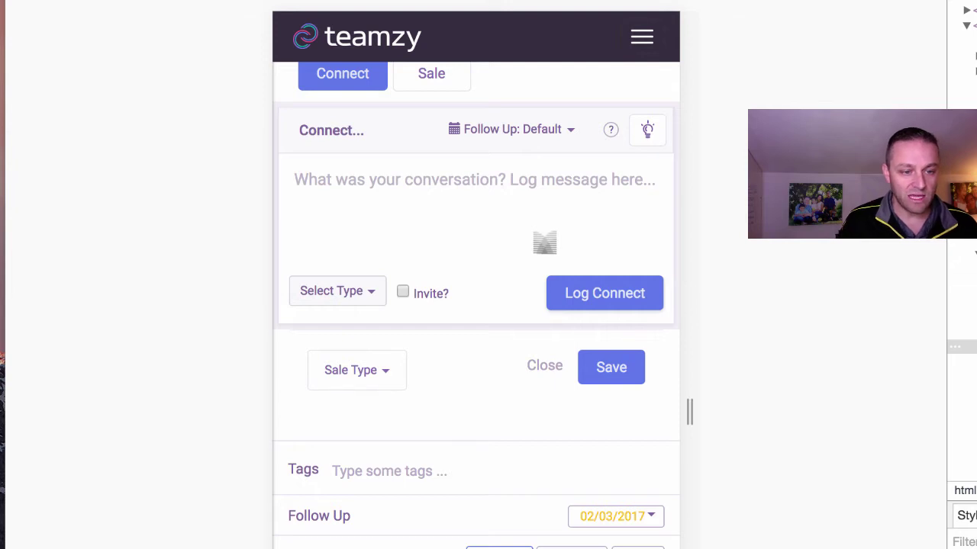
{"action": "scroll", "coordinate": [545, 243], "scroll_direction": "down", "scroll_amount": 2}
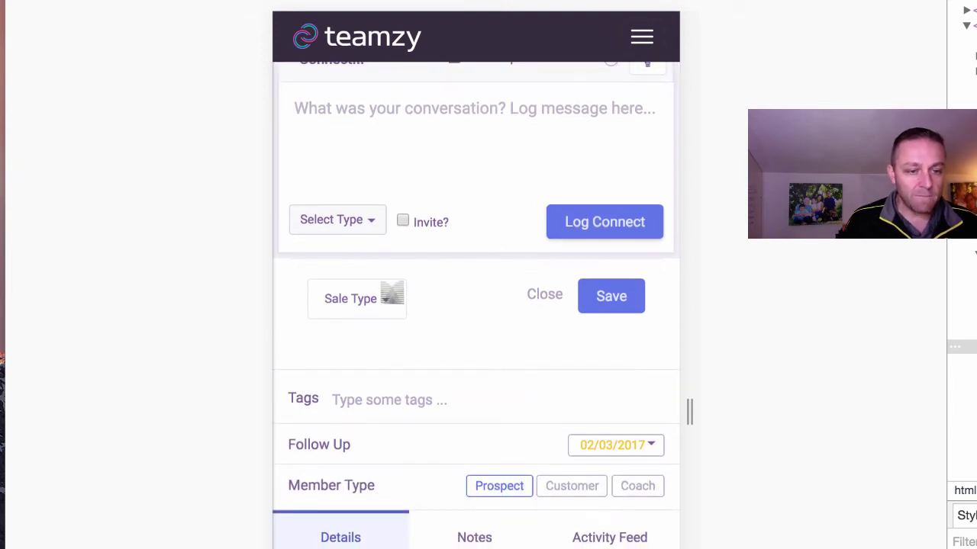
{"action": "scroll", "coordinate": [445, 335], "scroll_direction": "down", "scroll_amount": 1}
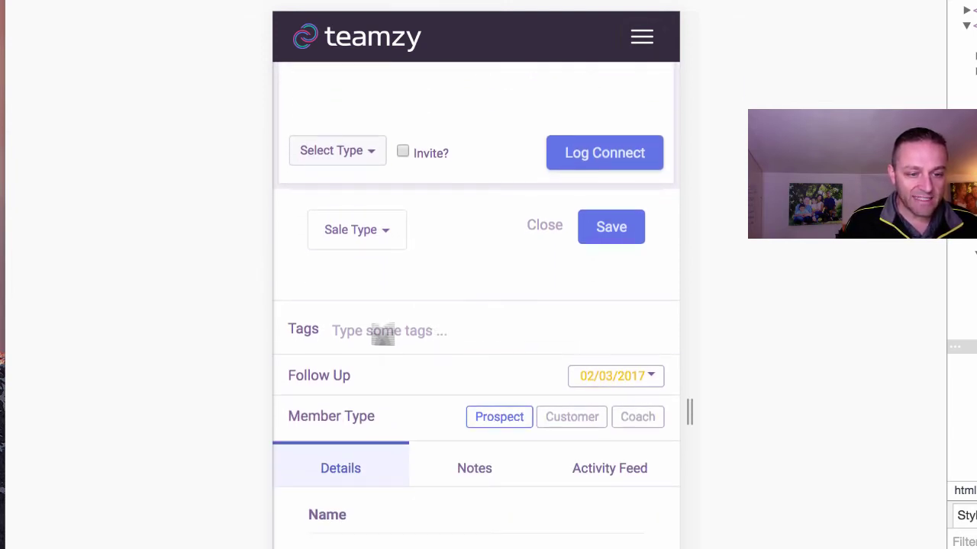
{"action": "scroll", "coordinate": [381, 333], "scroll_direction": "down", "scroll_amount": 1}
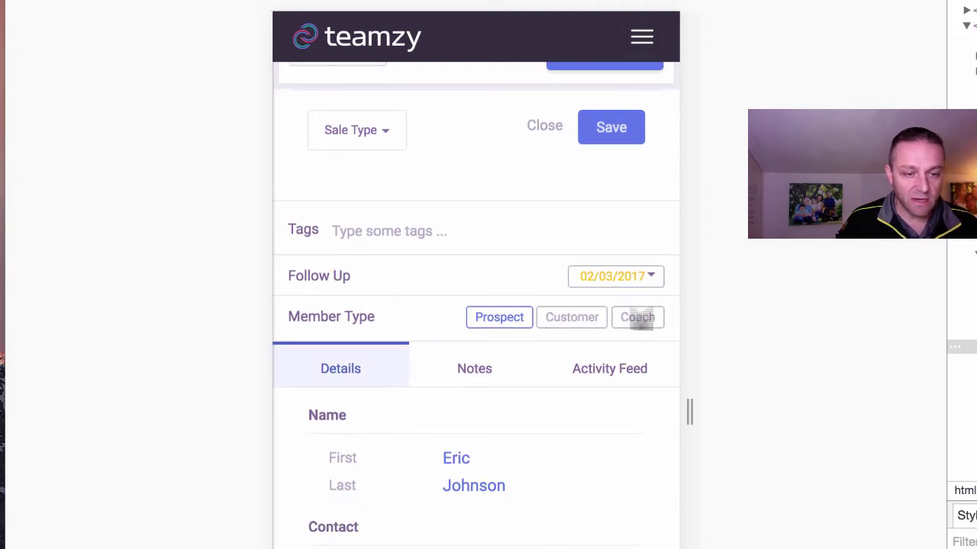
{"action": "scroll", "coordinate": [521, 403], "scroll_direction": "down", "scroll_amount": 3}
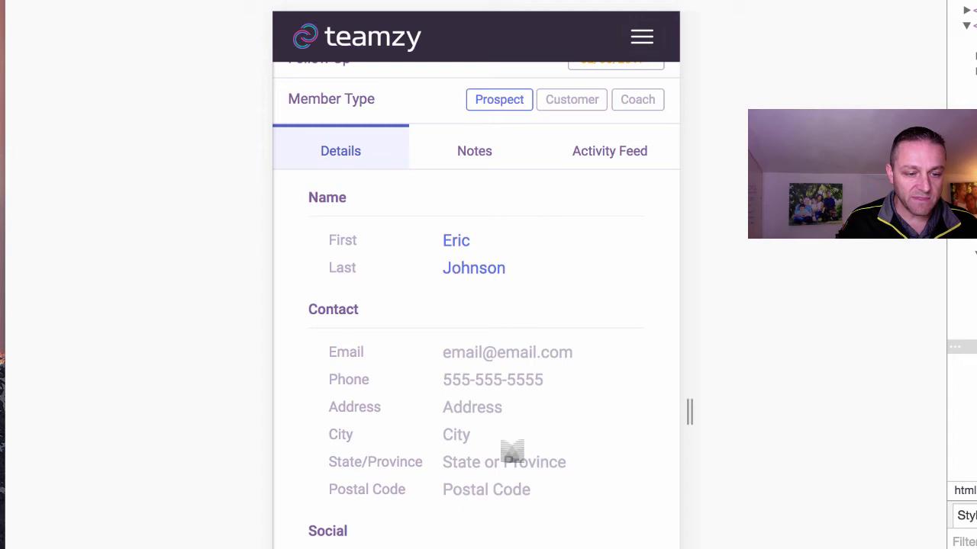
{"action": "scroll", "coordinate": [512, 452], "scroll_direction": "down", "scroll_amount": 1}
{"action": "scroll", "coordinate": [512, 452], "scroll_direction": "up", "scroll_amount": 10}
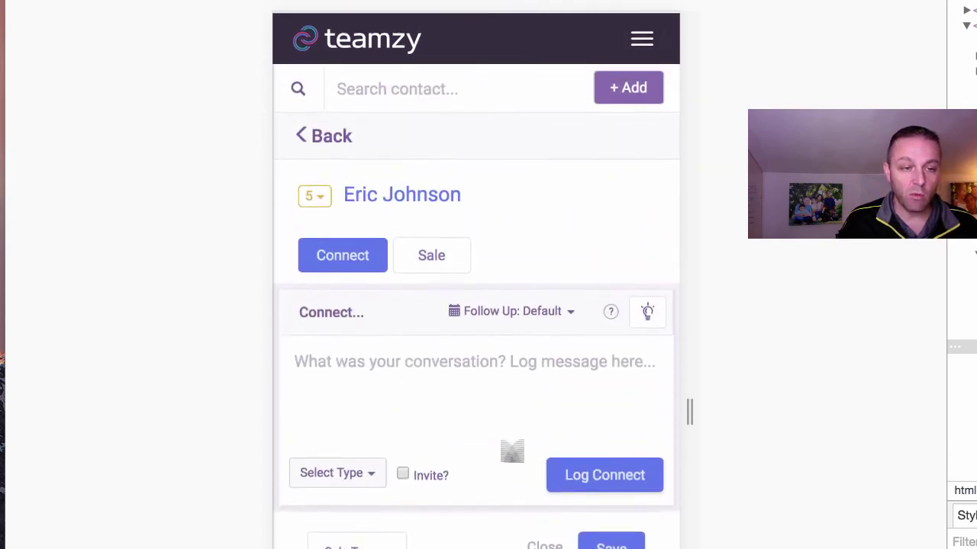
{"action": "left_click", "coordinate": [642, 38]}
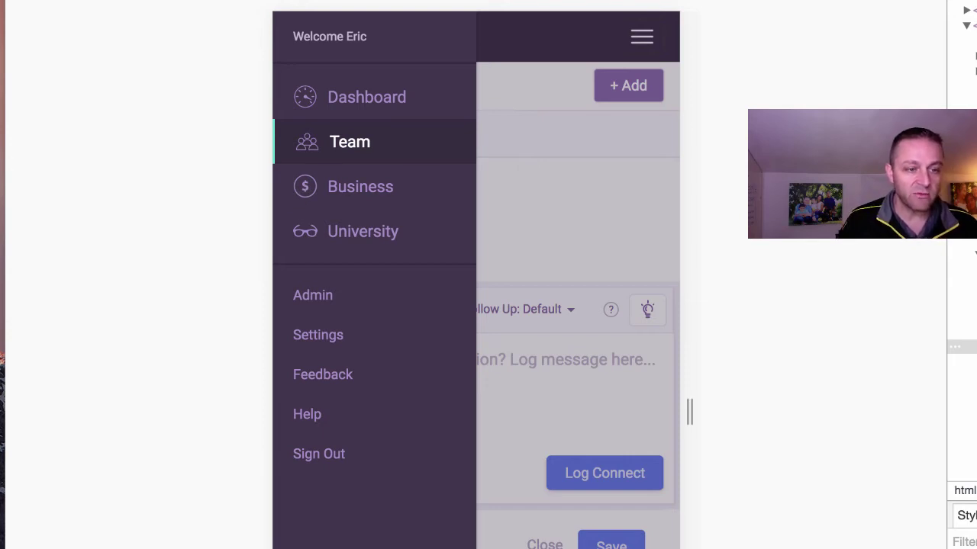
Switch to the Dashboard showing the Dailies checklist and the top prospect's Connect form.
{"action": "left_click", "coordinate": [356, 98]}
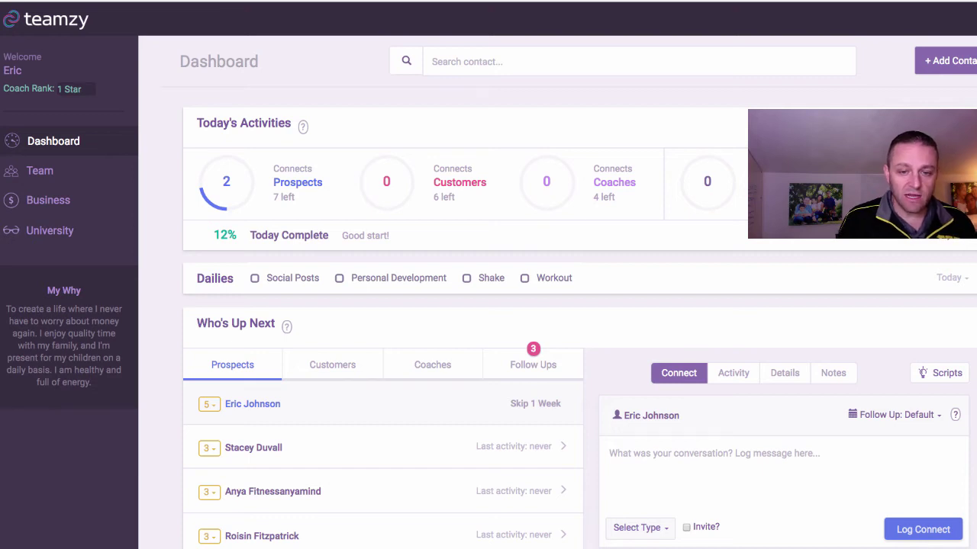
Open Script Ideas from the Connect panel, listing Instagram, Snapchat, LinkedIn and Phone Call scripts.
{"action": "mouse_move", "coordinate": [940, 372]}
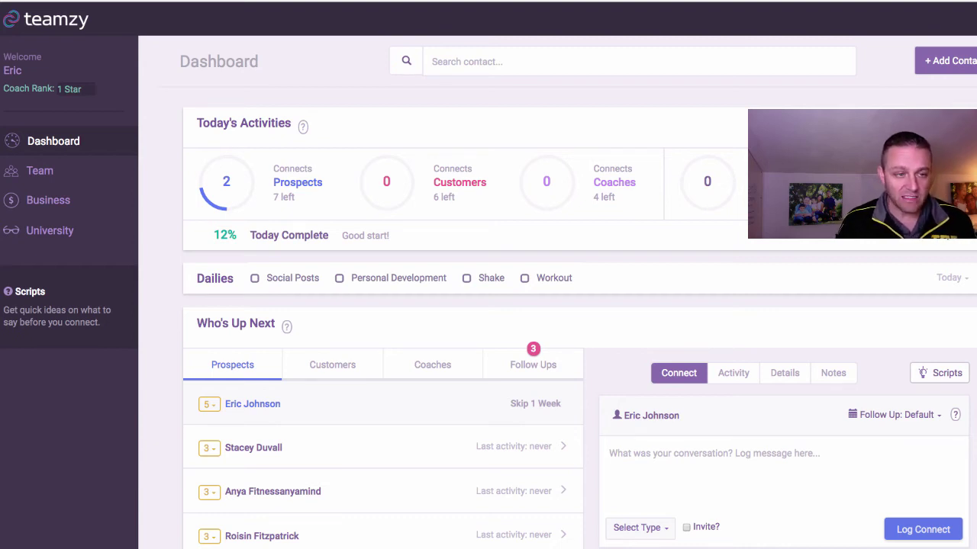
{"action": "left_click", "coordinate": [940, 373]}
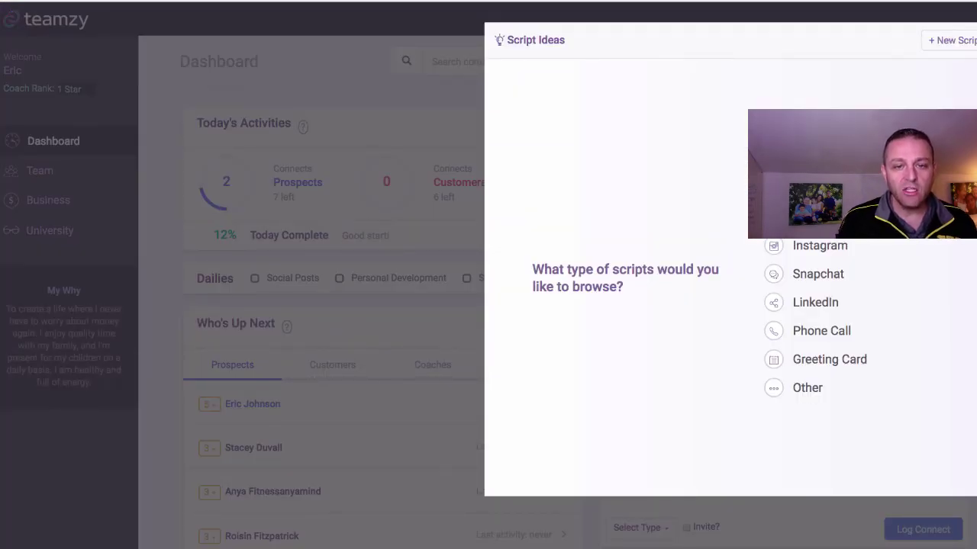
Filter the script ideas by the Prospect and Facebook tags, then close the Script Ideas panel.
{"action": "left_click", "coordinate": [952, 39]}
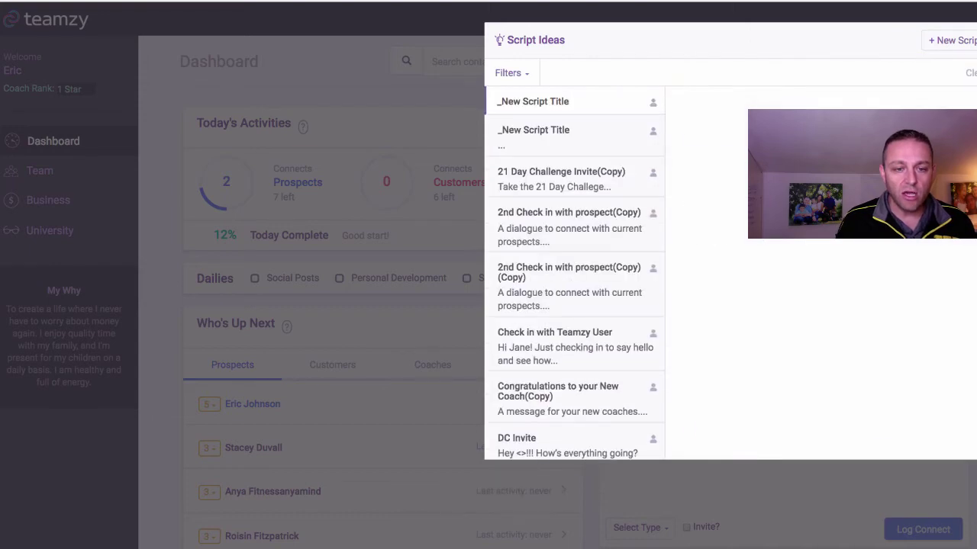
{"action": "left_click", "coordinate": [511, 73]}
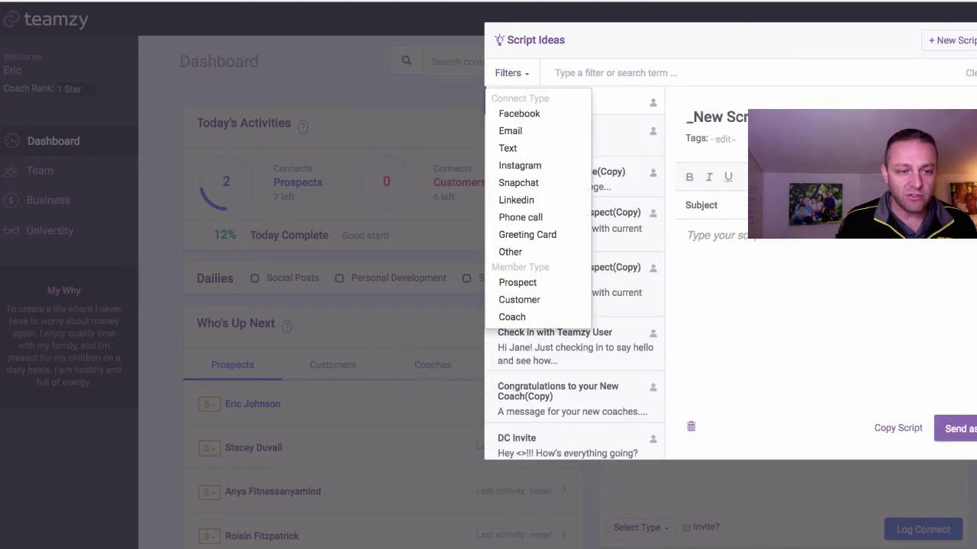
{"action": "left_click", "coordinate": [518, 282]}
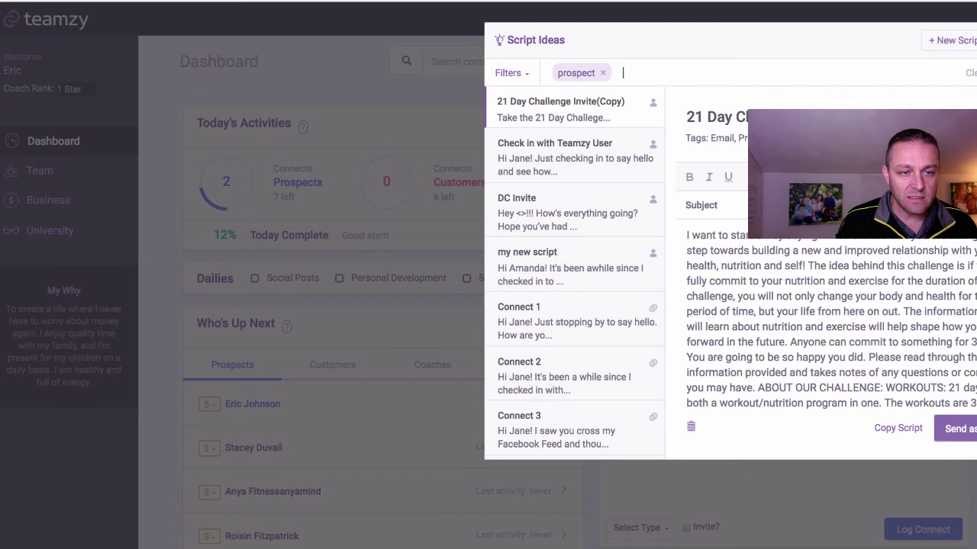
{"action": "left_click", "coordinate": [511, 72]}
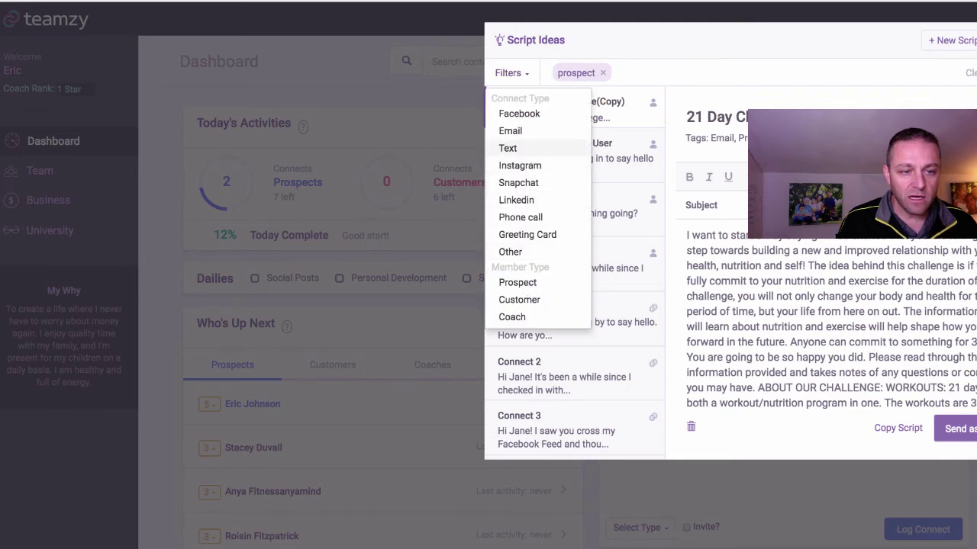
{"action": "left_click", "coordinate": [519, 113]}
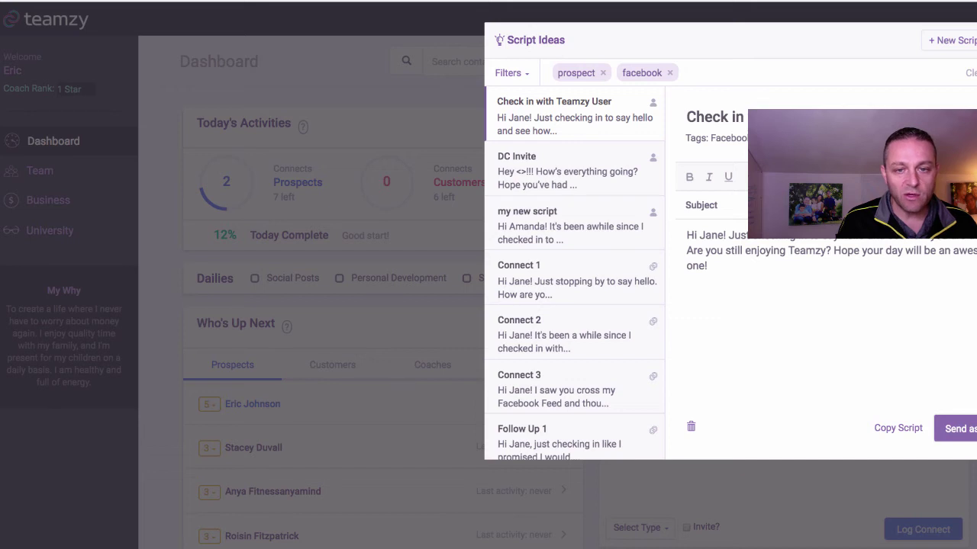
{"action": "key", "text": "Escape"}
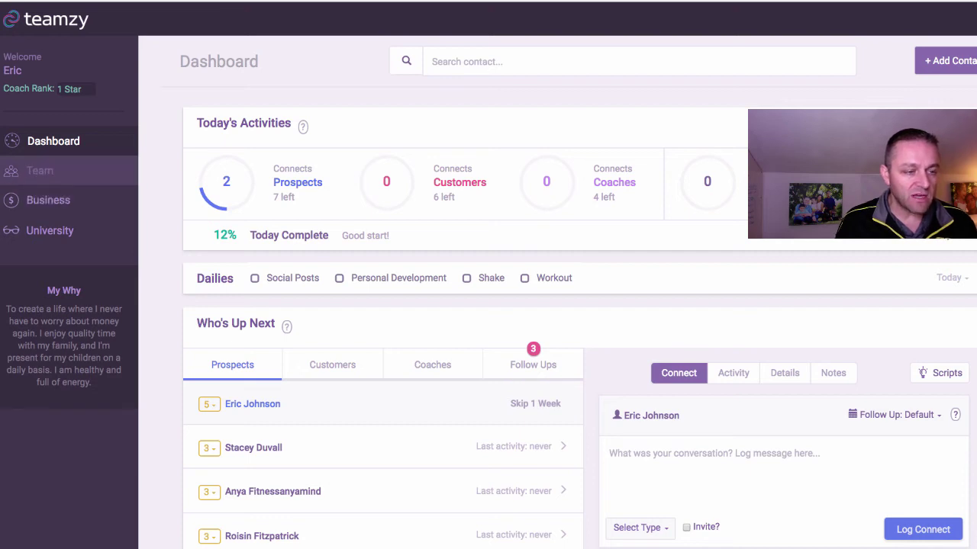
Open the Team page and skim down its contact list.
{"action": "left_click", "coordinate": [39, 170]}
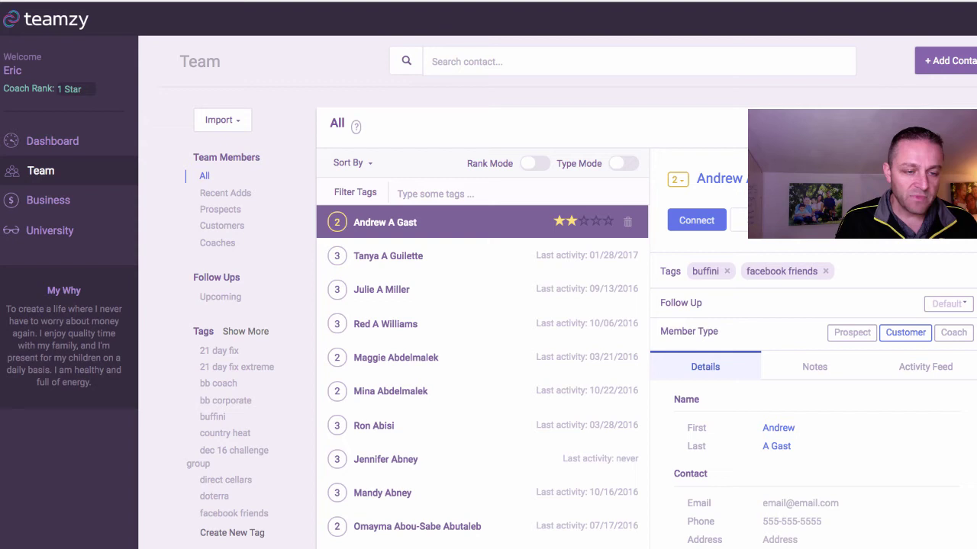
{"action": "scroll", "coordinate": [482, 377], "scroll_direction": "down", "scroll_amount": 10}
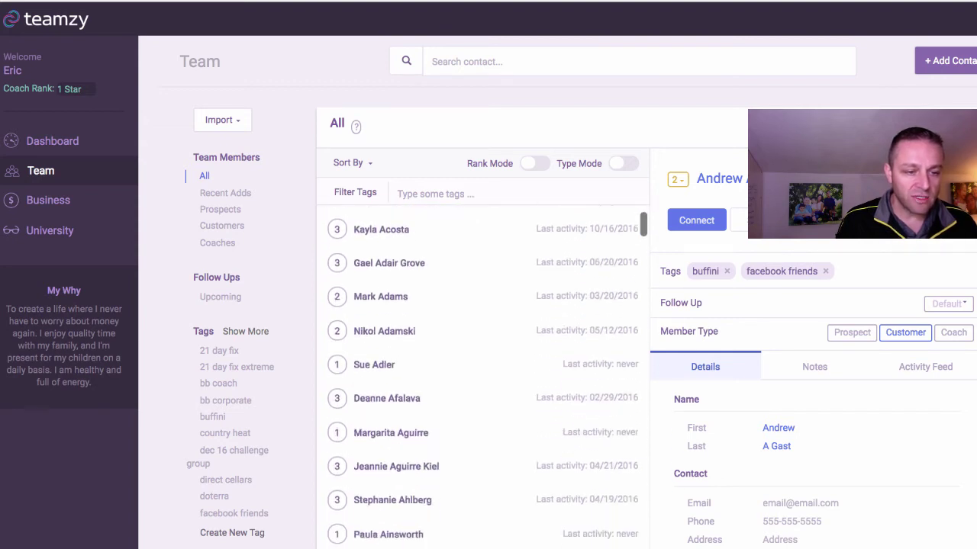
{"action": "scroll", "coordinate": [482, 377], "scroll_direction": "down", "scroll_amount": 4}
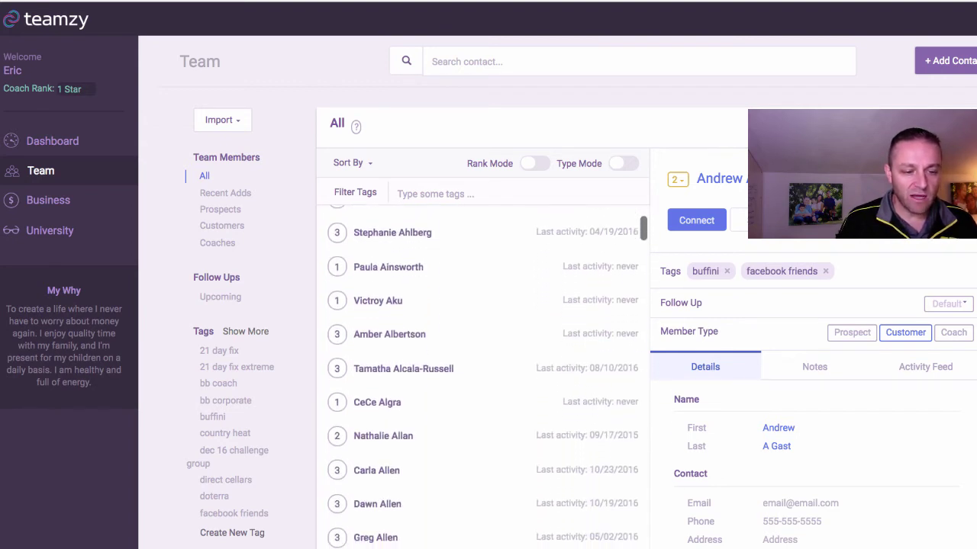
{"action": "scroll", "coordinate": [482, 377], "scroll_direction": "down", "scroll_amount": 1}
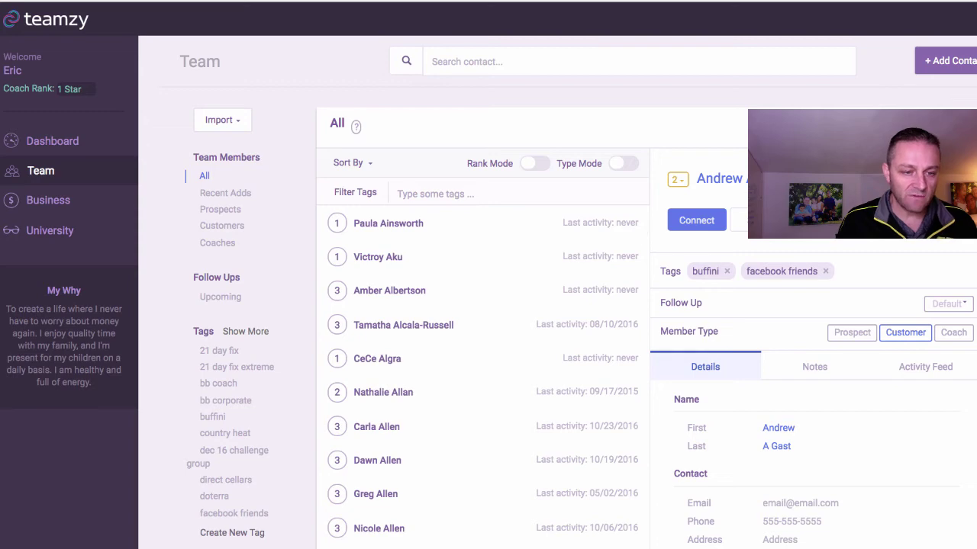
{"action": "scroll", "coordinate": [482, 377], "scroll_direction": "up", "scroll_amount": 15}
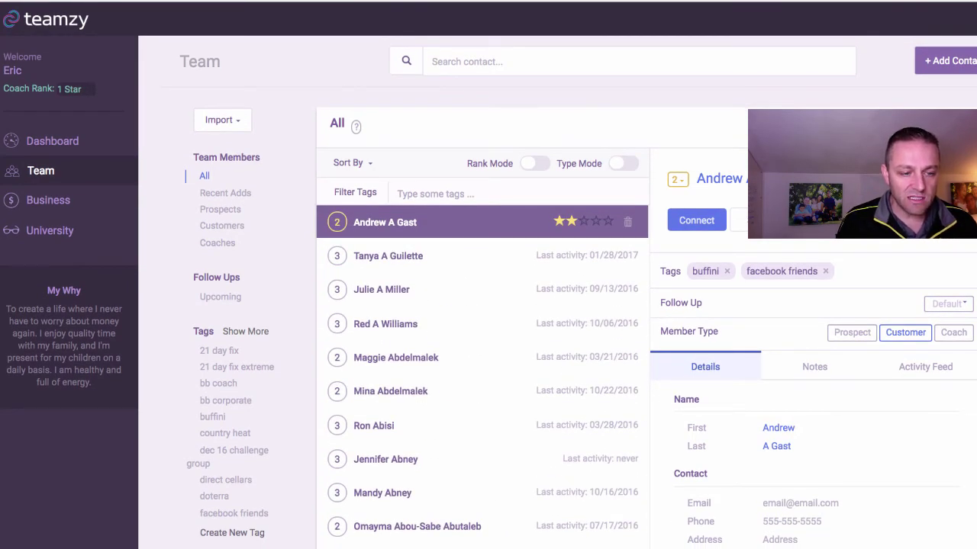
Scroll to the bottom of the team list and back to the top, then open Business.
{"action": "scroll", "coordinate": [482, 377], "scroll_direction": "down", "scroll_amount": 20}
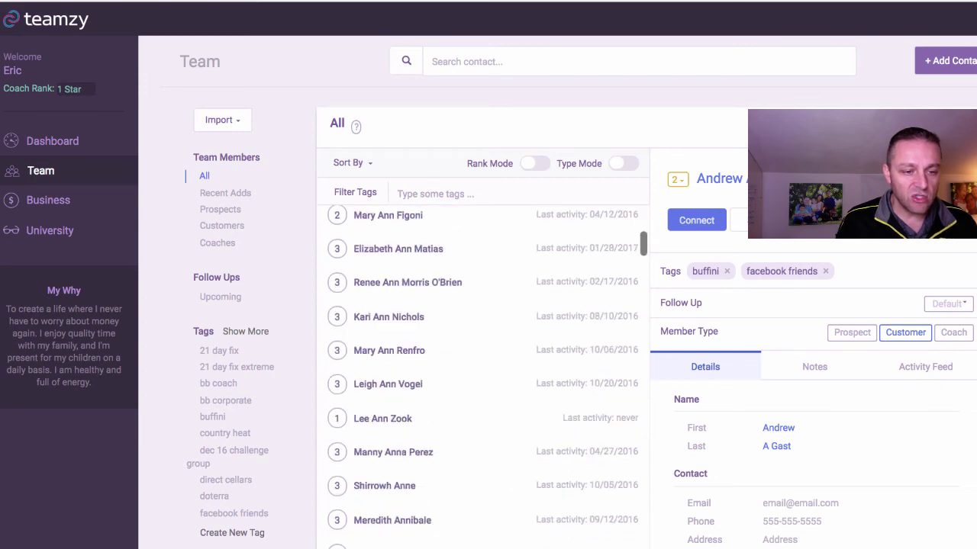
{"action": "scroll", "coordinate": [482, 377], "scroll_direction": "down", "scroll_amount": 10}
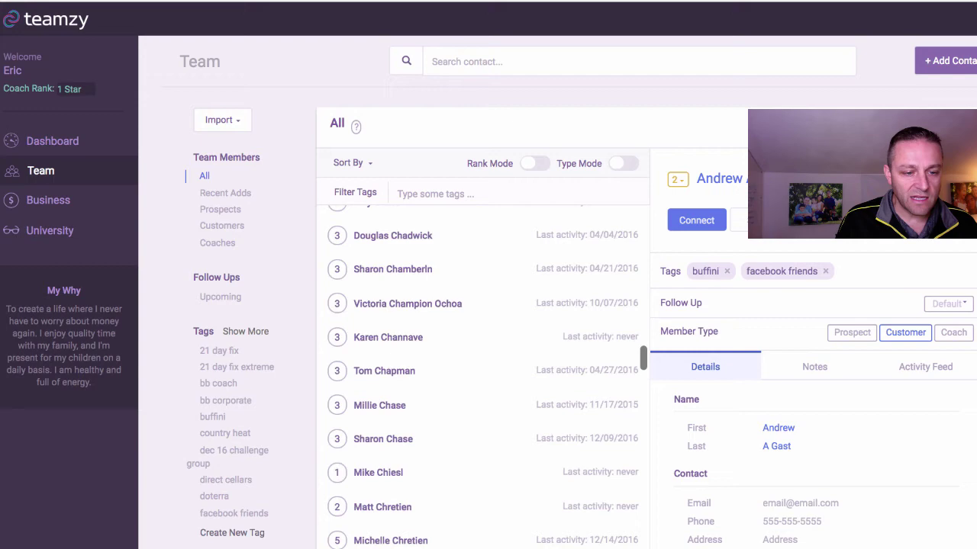
{"action": "scroll", "coordinate": [483, 377], "scroll_direction": "down", "scroll_amount": 20}
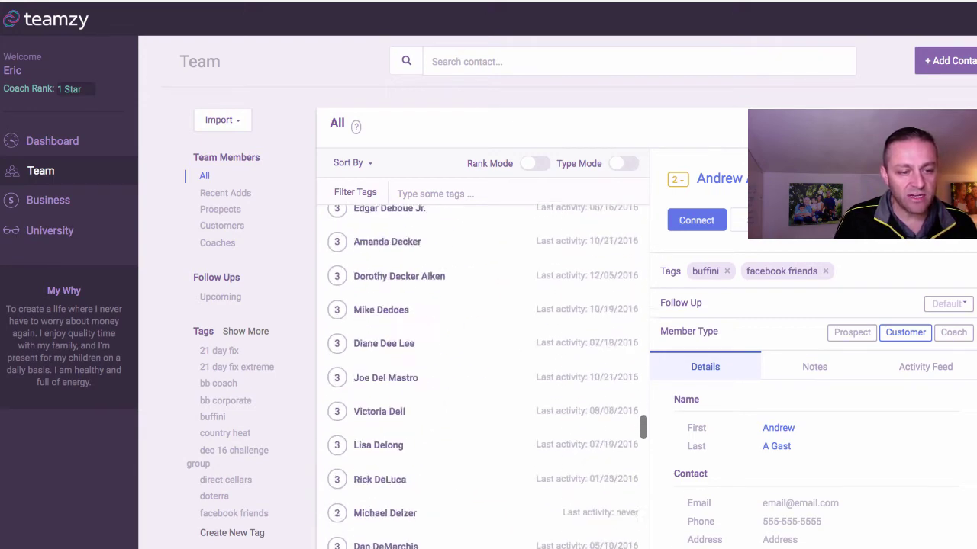
{"action": "scroll", "coordinate": [483, 377], "scroll_direction": "down", "scroll_amount": 20}
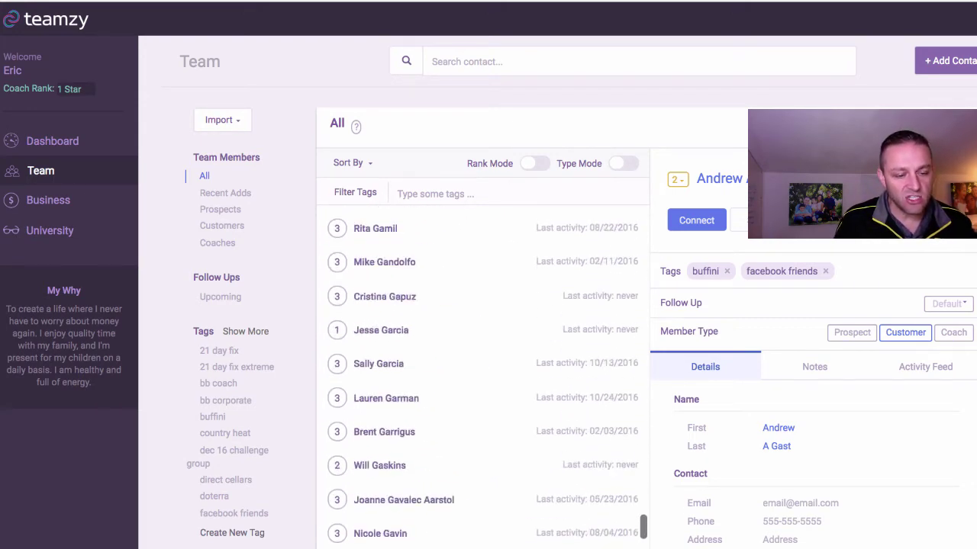
{"action": "scroll", "coordinate": [482, 377], "scroll_direction": "down", "scroll_amount": 15}
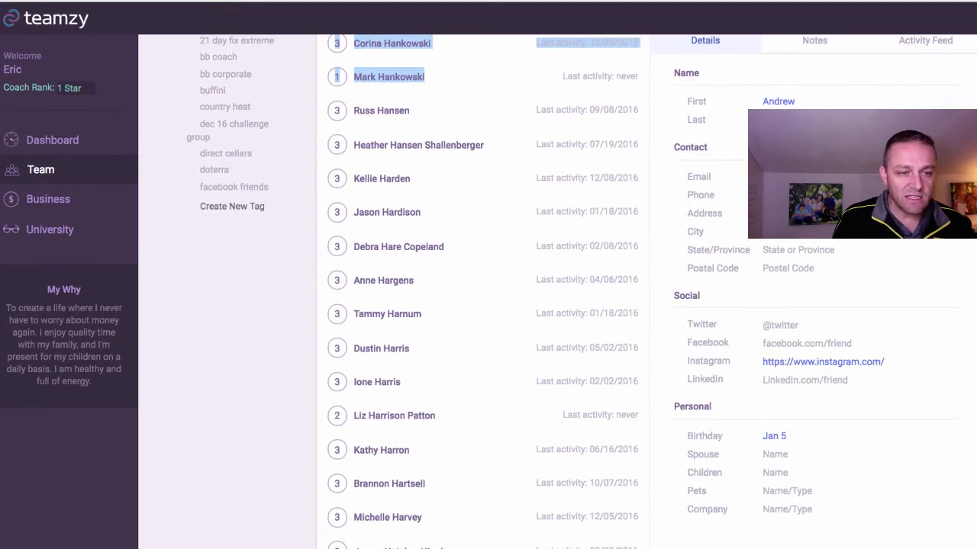
{"action": "scroll", "coordinate": [482, 377], "scroll_direction": "up", "scroll_amount": 20}
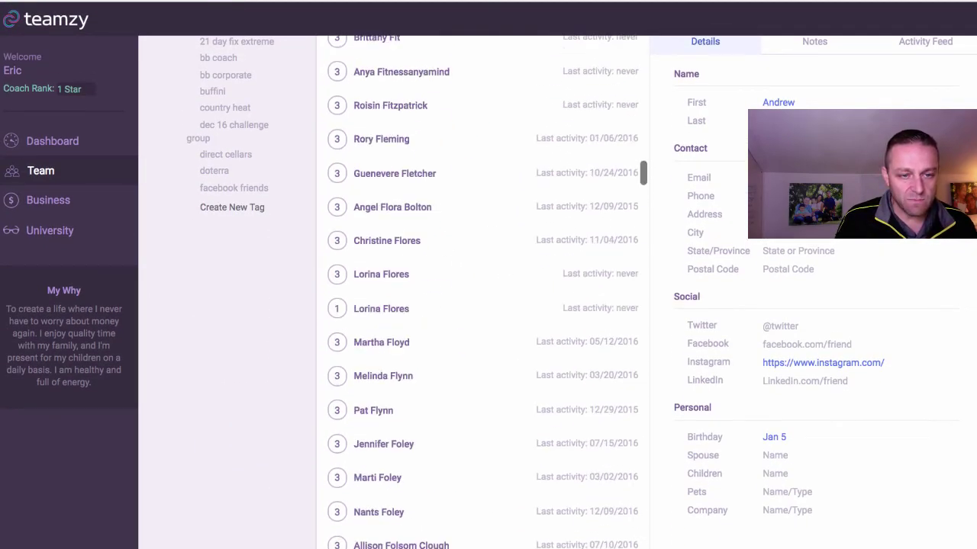
{"action": "scroll", "coordinate": [482, 377], "scroll_direction": "up", "scroll_amount": 20}
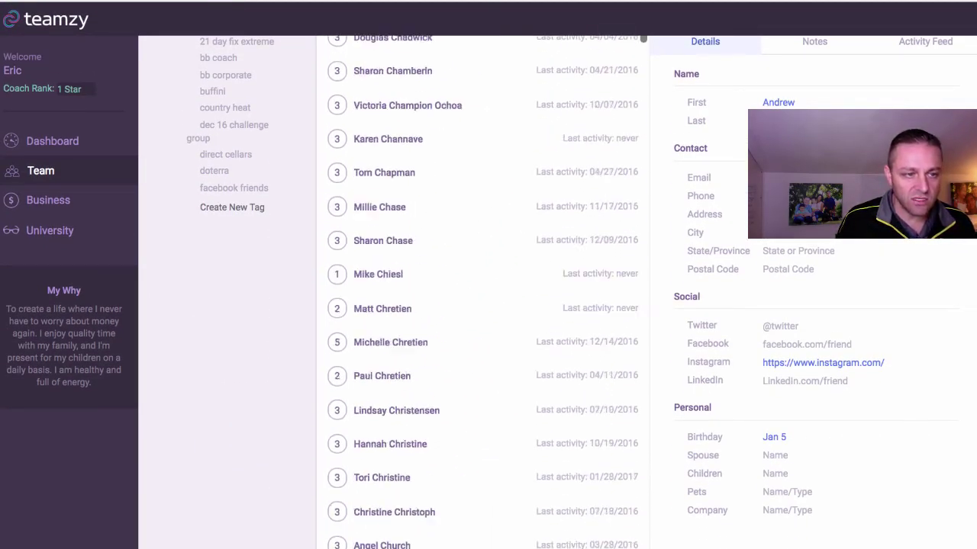
{"action": "scroll", "coordinate": [483, 377], "scroll_direction": "up", "scroll_amount": 20}
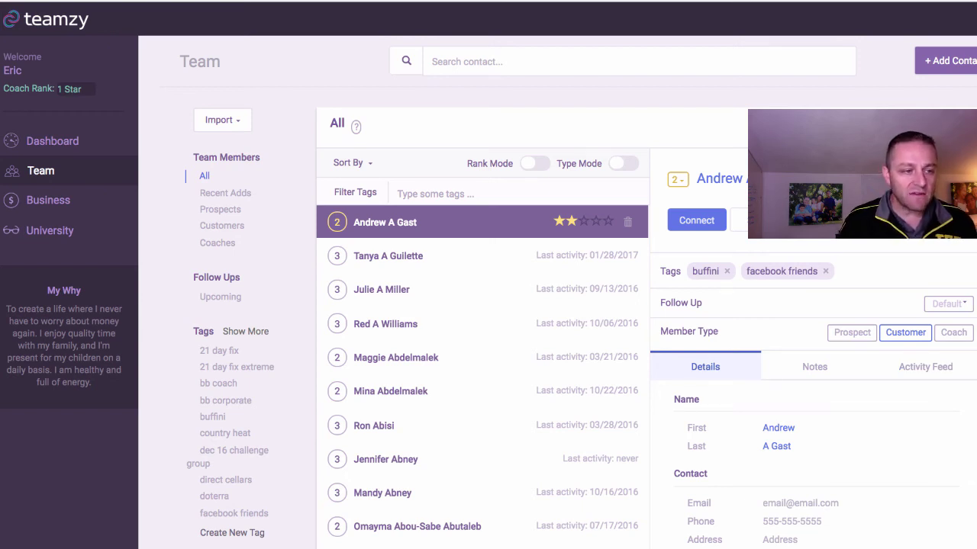
{"action": "left_click", "coordinate": [48, 200]}
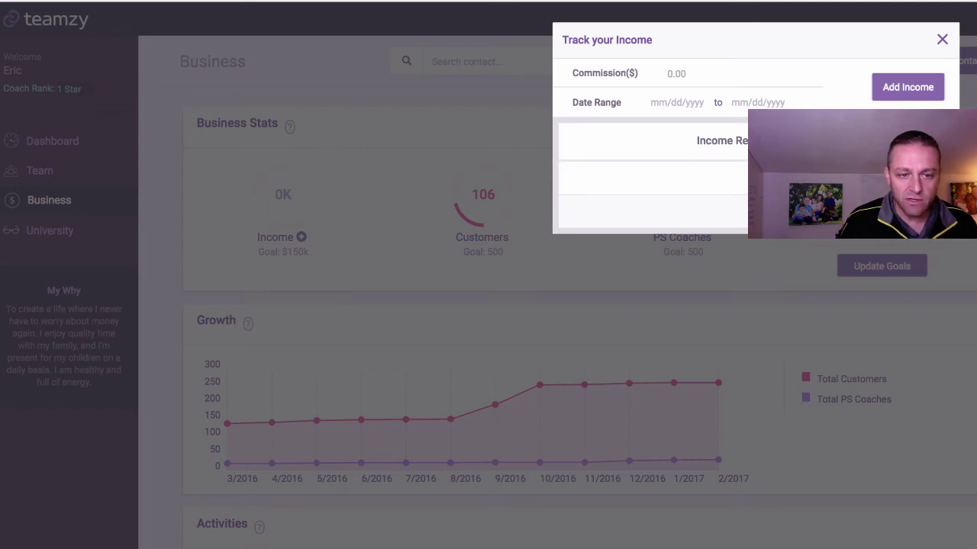
Add a 5000 commission record dated 01/01/2017 to 02/02/2017 and close the income tracker.
{"action": "type", "text": "5000"}
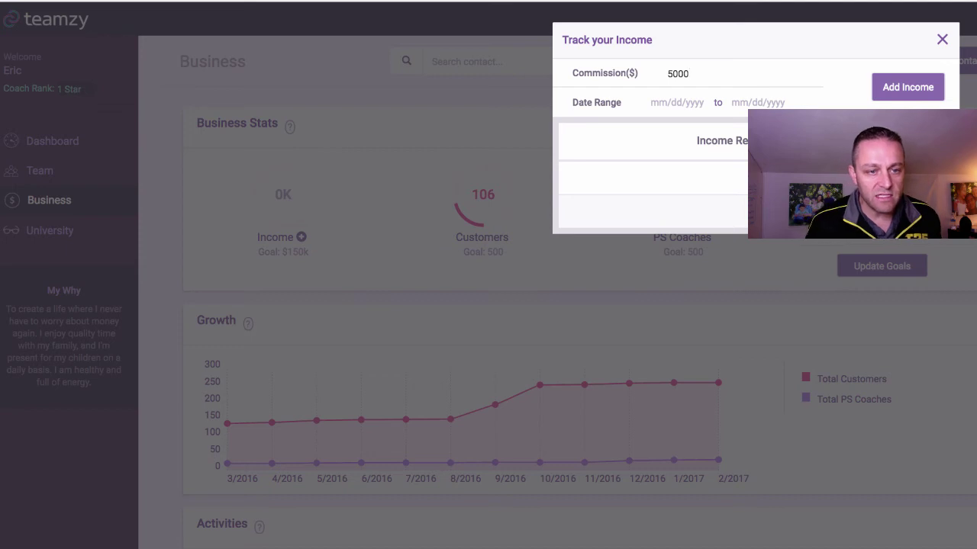
{"action": "left_click", "coordinate": [676, 103]}
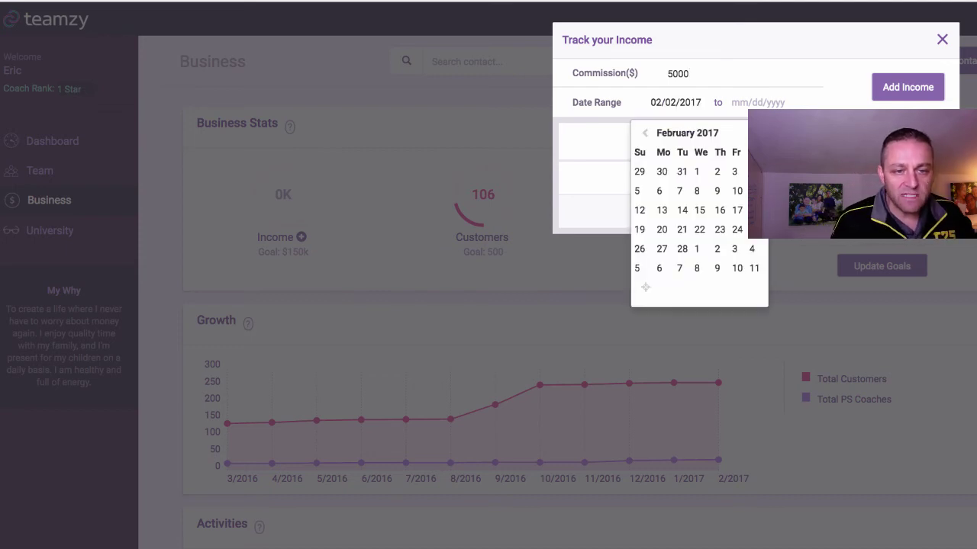
{"action": "left_click", "coordinate": [734, 102]}
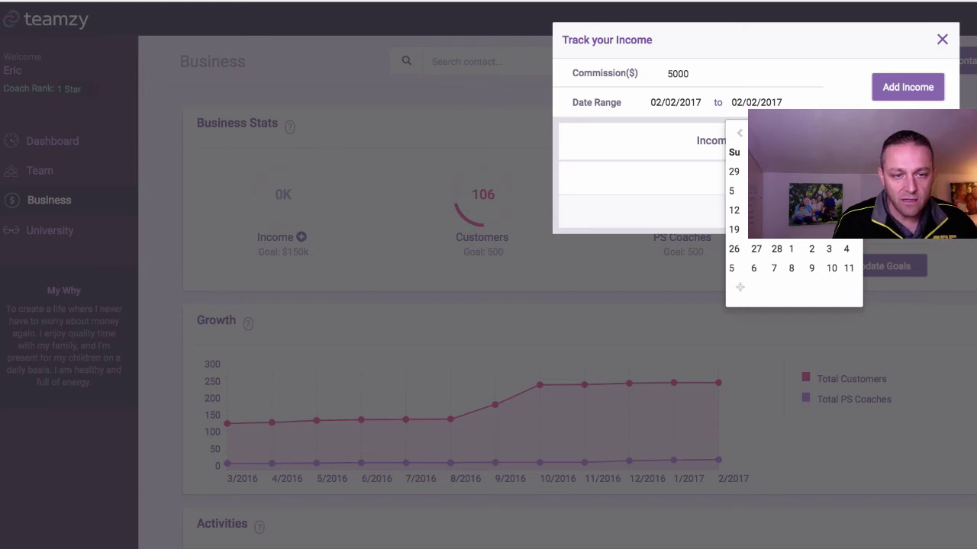
{"action": "left_click", "coordinate": [700, 102]}
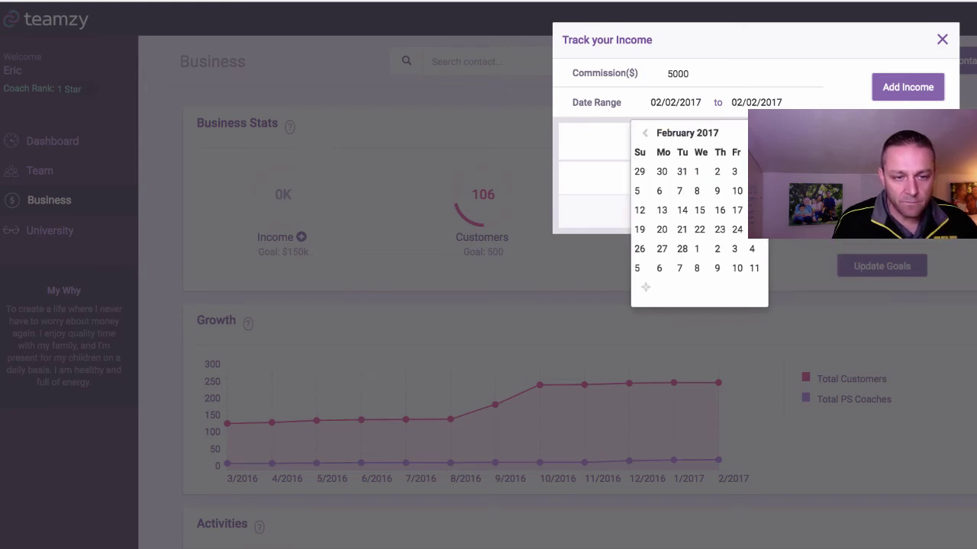
{"action": "key", "text": "Page_Up"}
{"action": "left_click", "coordinate": [636, 171]}
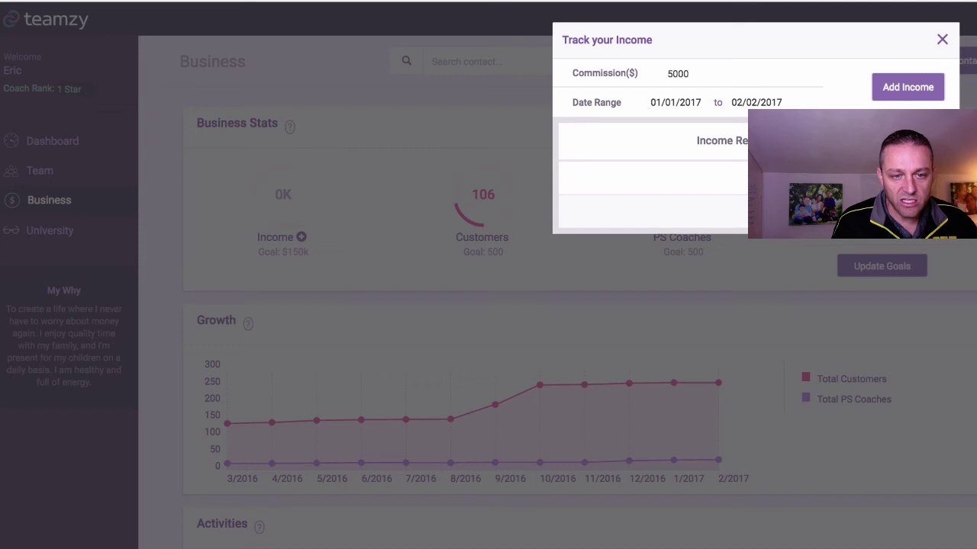
{"action": "key", "text": "Return"}
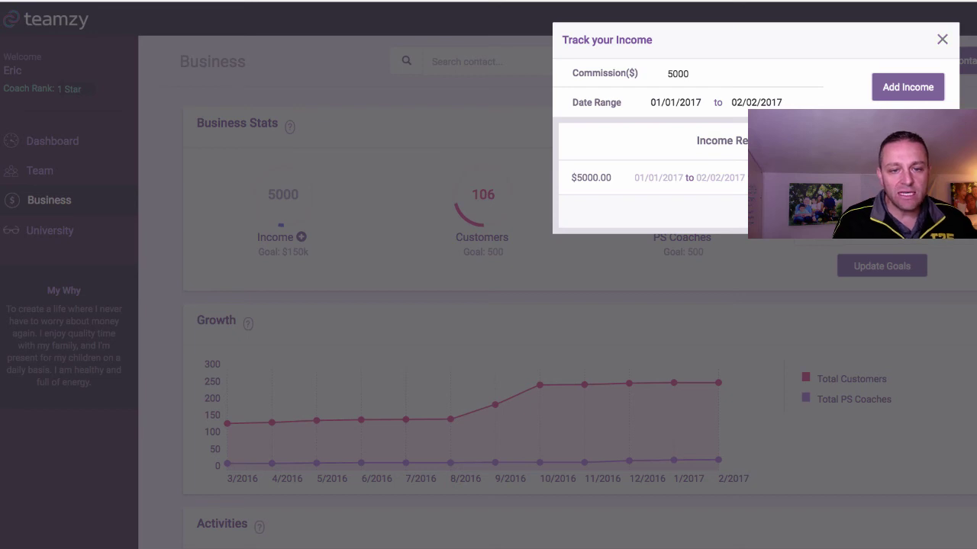
{"action": "left_click", "coordinate": [942, 39]}
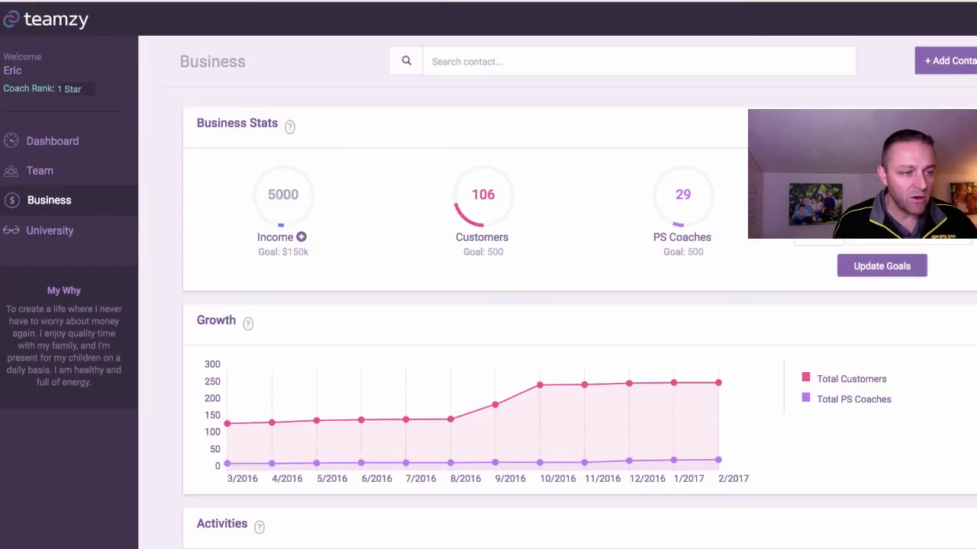
Return to the Dashboard and view the Connect panel's type list without choosing one.
{"action": "left_click", "coordinate": [51, 140]}
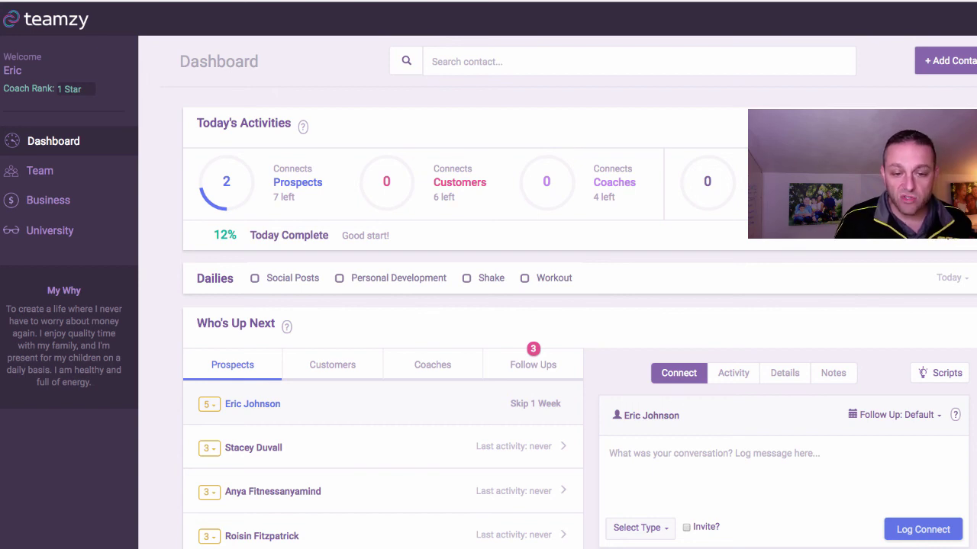
{"action": "left_click", "coordinate": [640, 527]}
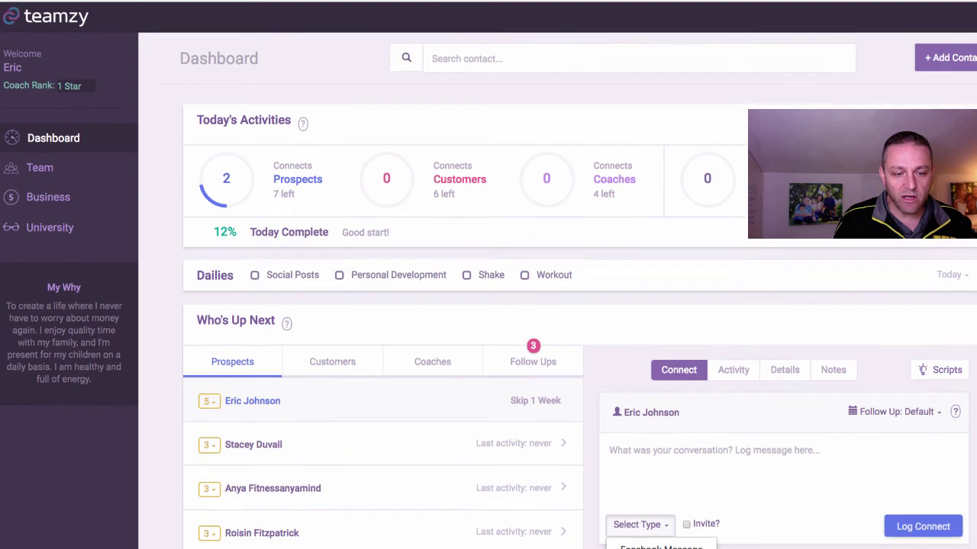
{"action": "left_click", "coordinate": [611, 453]}
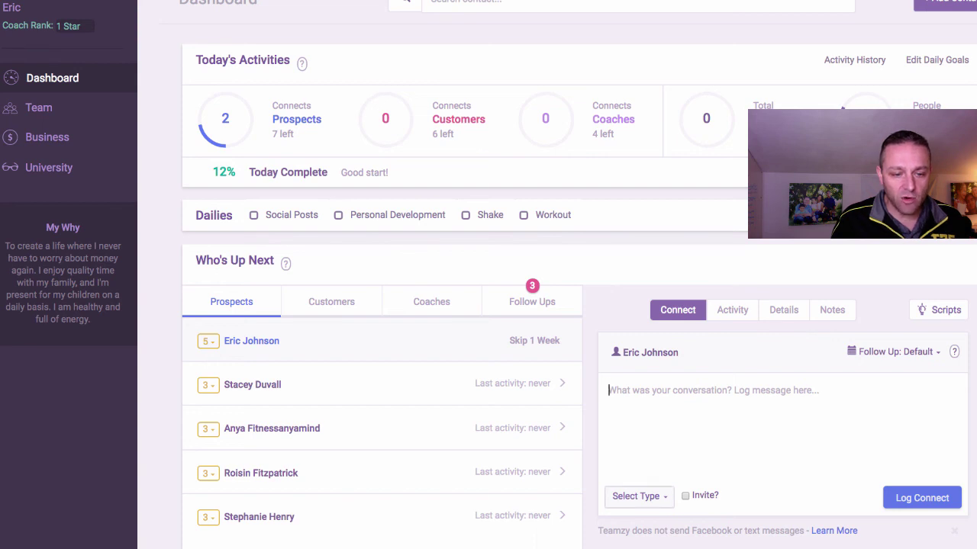
Mark the connect as an invite and browse the invite types from Free Group to Other.
{"action": "left_click", "coordinate": [640, 496]}
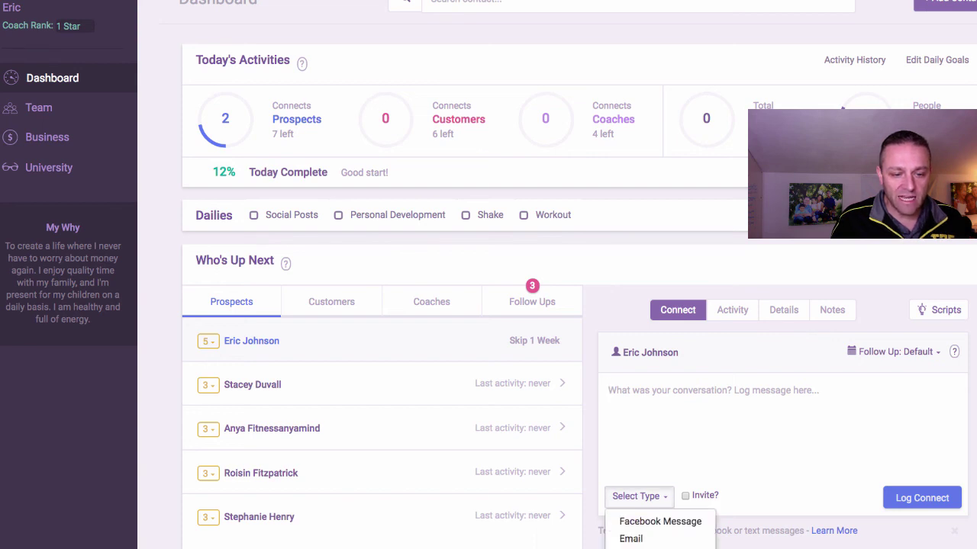
{"action": "left_click", "coordinate": [685, 464]}
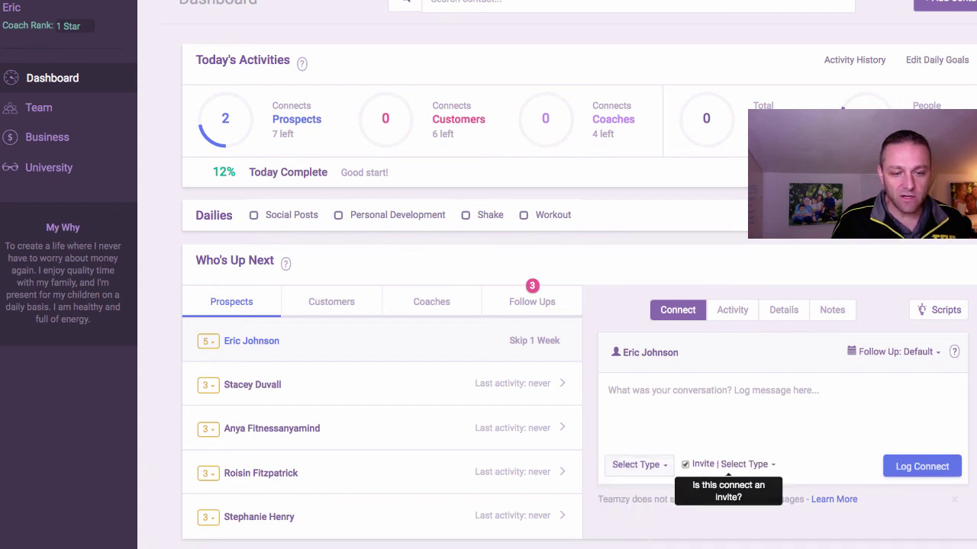
{"action": "left_click", "coordinate": [746, 464]}
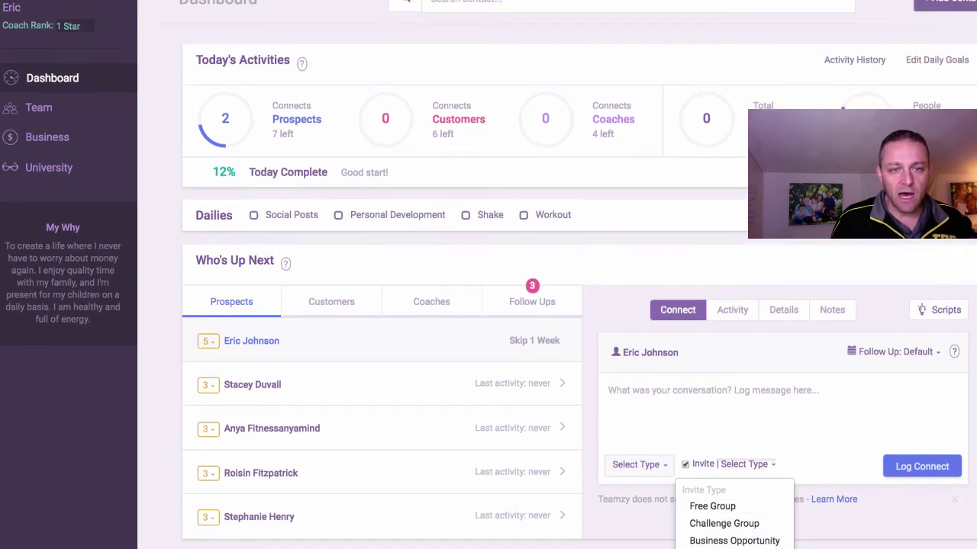
{"action": "scroll", "coordinate": [733, 496], "scroll_direction": "down", "scroll_amount": 2}
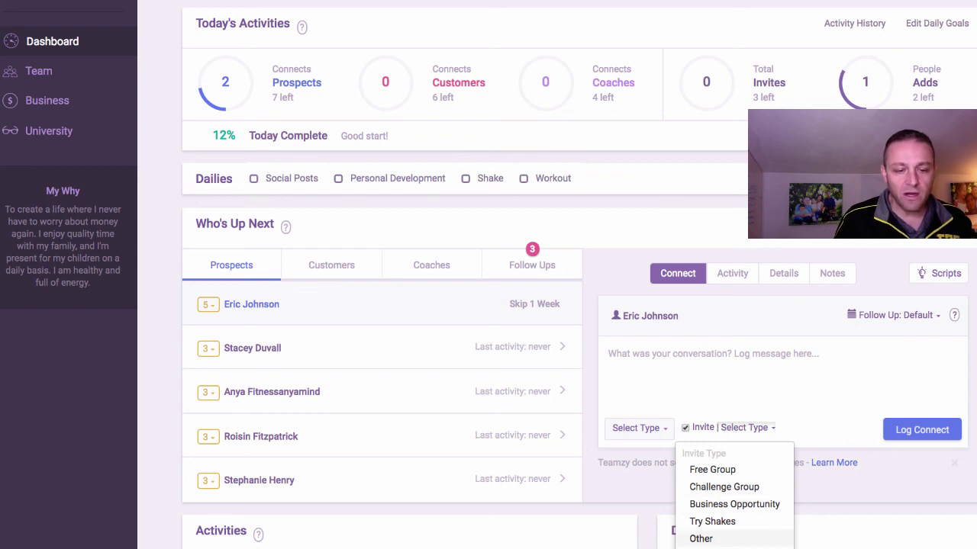
{"action": "left_click", "coordinate": [608, 353]}
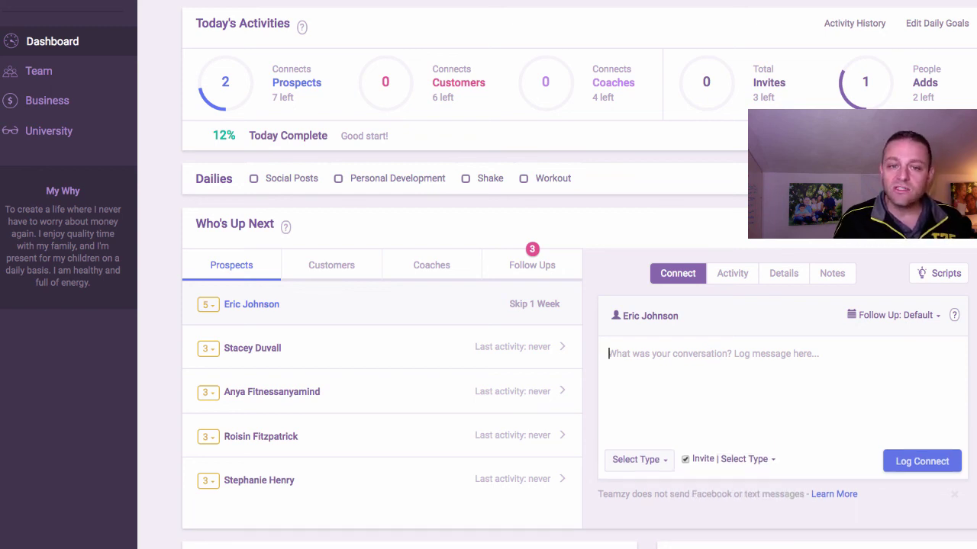